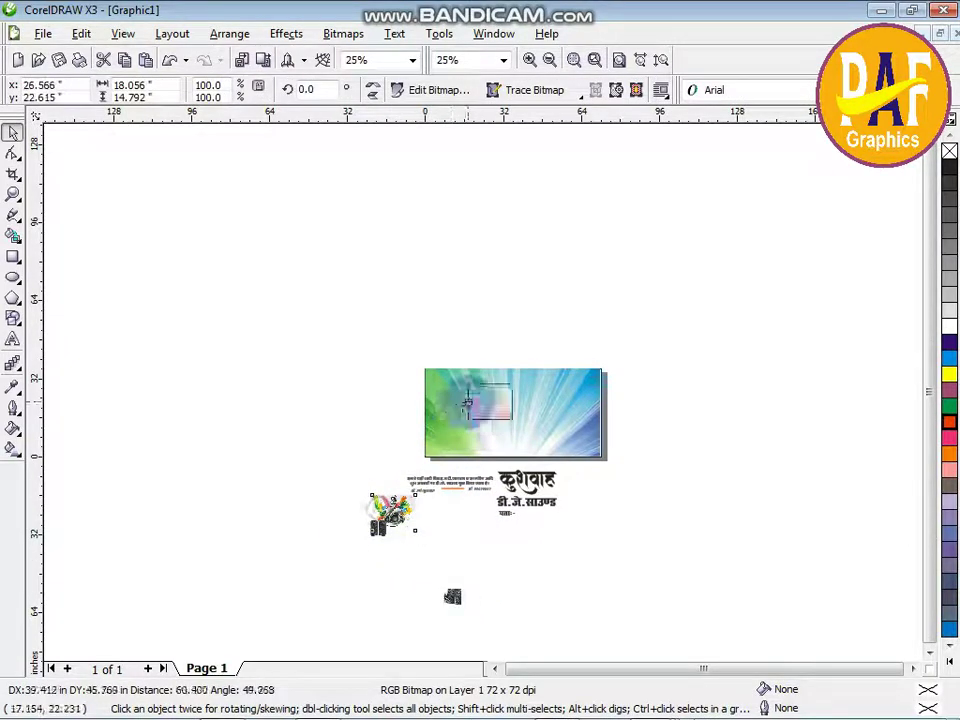
# Enlarge the colourful microphone and speaker image to about 51 × 42 in and place it over the middle of the banner background.
pyautogui.scroll(1, 495, 390)
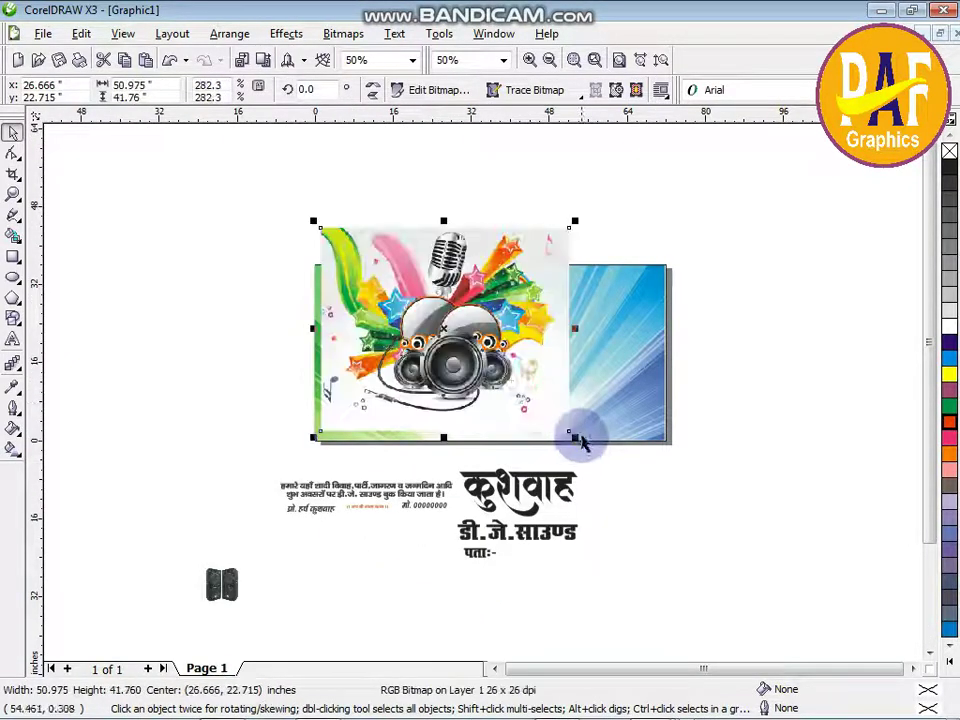
pyautogui.scroll(1, 495, 373)
pyautogui.moveTo(485, 397); pyautogui.dragTo(545, 458)
# Crop the lower strip off the microphone and speaker image, leaving it about 38.8 in high.
pyautogui.click(13, 173)
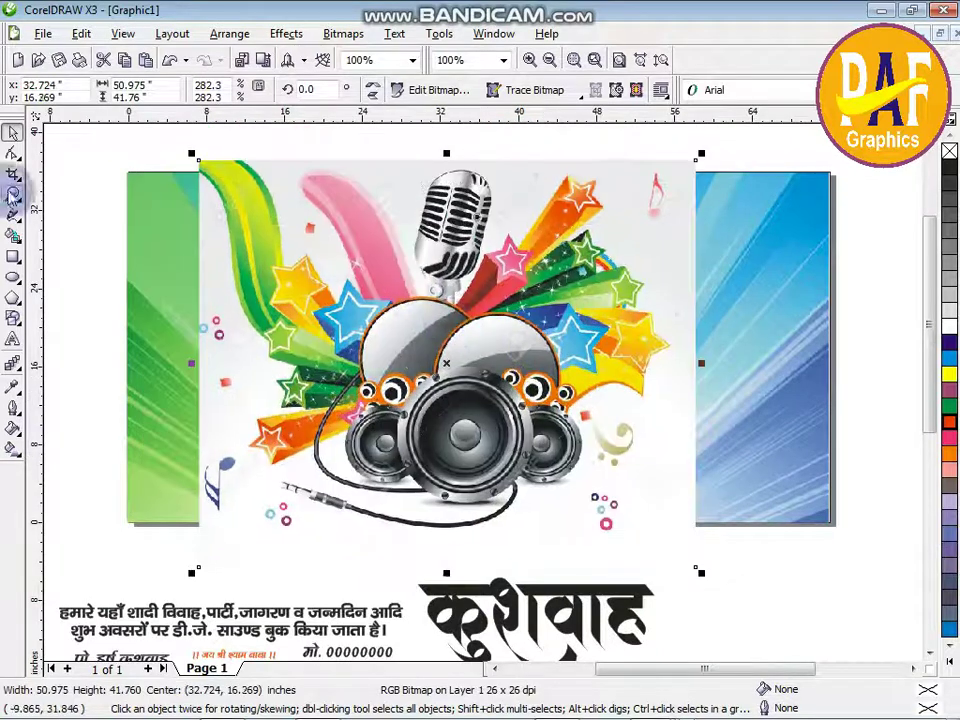
pyautogui.moveTo(197, 157); pyautogui.dragTo(695, 537)
pyautogui.press('Right')
pyautogui.press('Right')
pyautogui.click(12, 133)
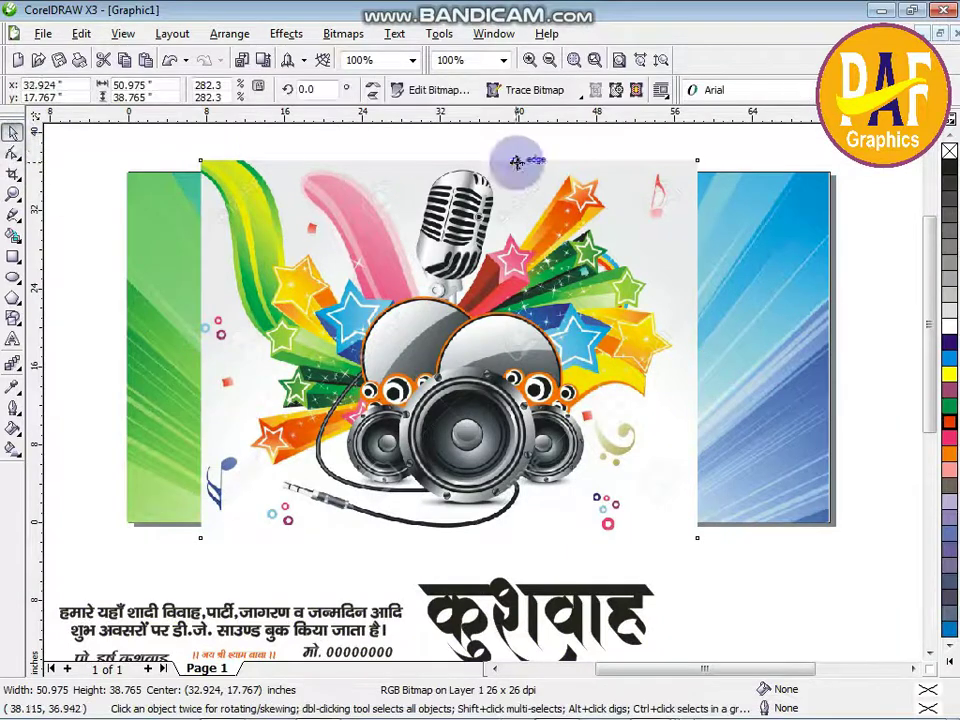
# Scale the cropped music image down to about 43.4 × 33 in and position it within the banner's height.
pyautogui.press('Right')
pyautogui.press('Right')
pyautogui.moveTo(700, 157); pyautogui.dragTo(667, 186)
pyautogui.moveTo(541, 271); pyautogui.dragTo(561, 269)
pyautogui.press('Down')
pyautogui.press('Down')
# Apply a uniform transparency to the music image so that it fades into the banner background.
pyautogui.click(16, 368)
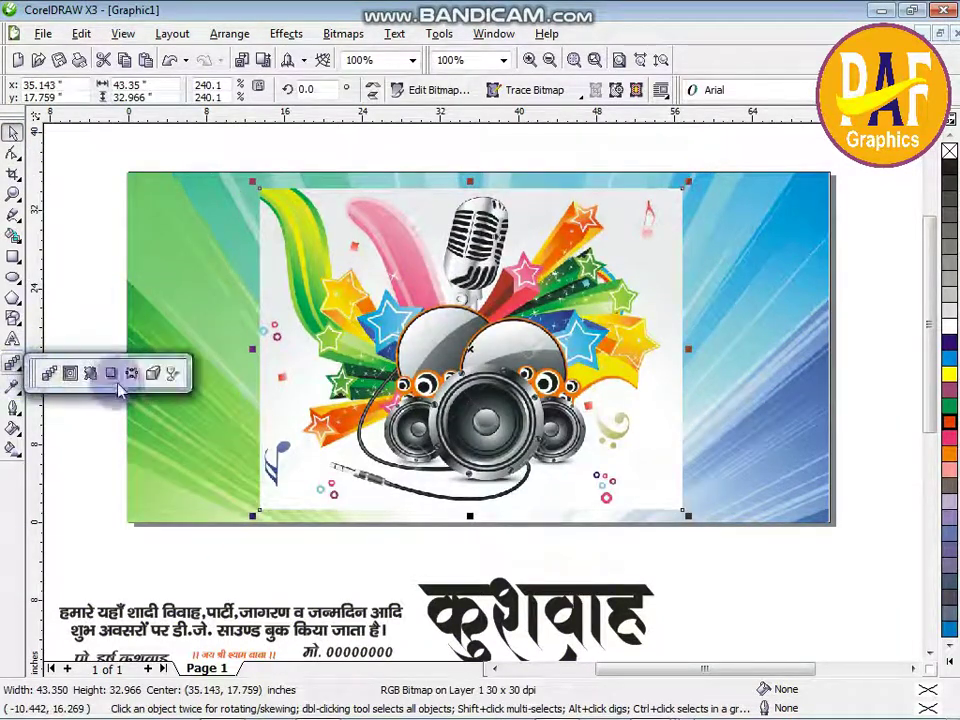
pyautogui.click(170, 381)
pyautogui.click(95, 91)
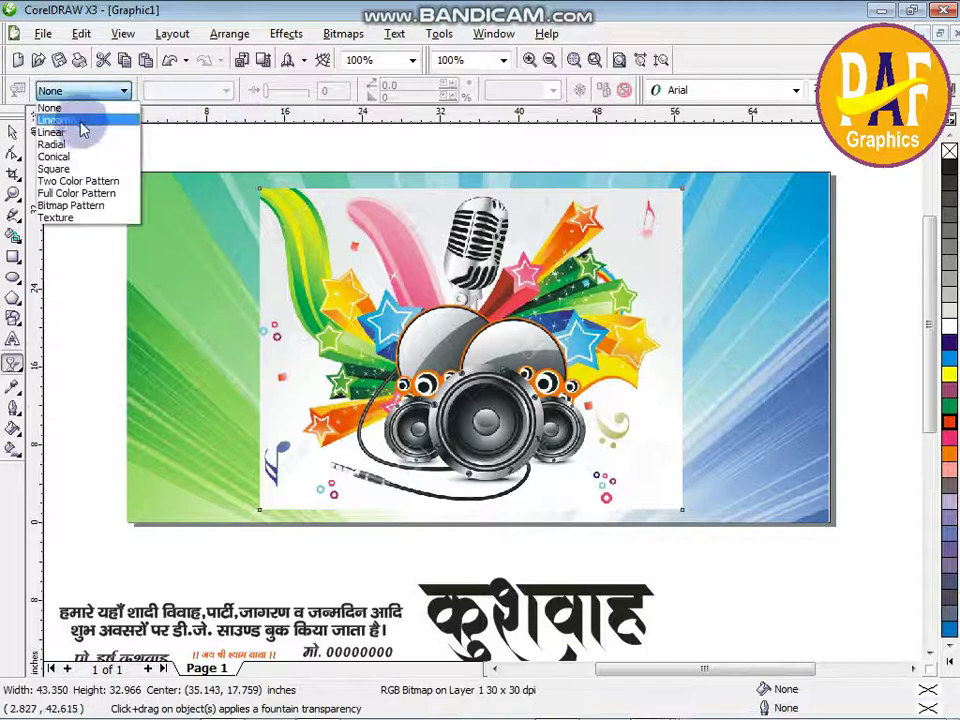
pyautogui.click(60, 120)
pyautogui.moveTo(287, 100)
pyautogui.mouseDown()
pyautogui.moveTo(290, 92)
pyautogui.moveTo(305, 100)
pyautogui.mouseUp()
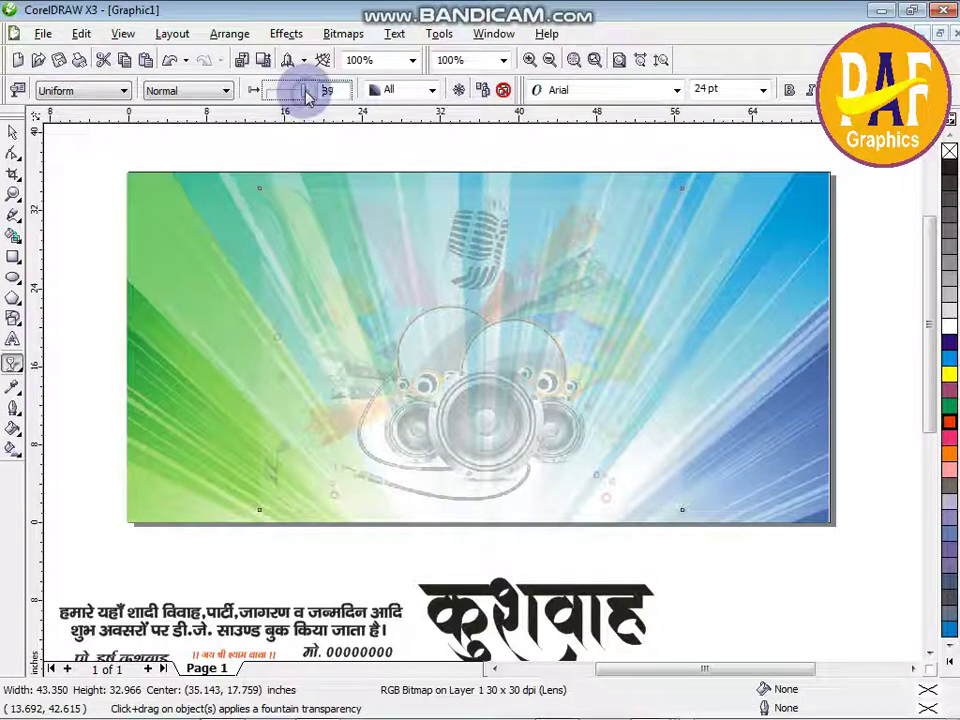
pyautogui.moveTo(307, 95); pyautogui.dragTo(299, 91)
pyautogui.click(13, 132)
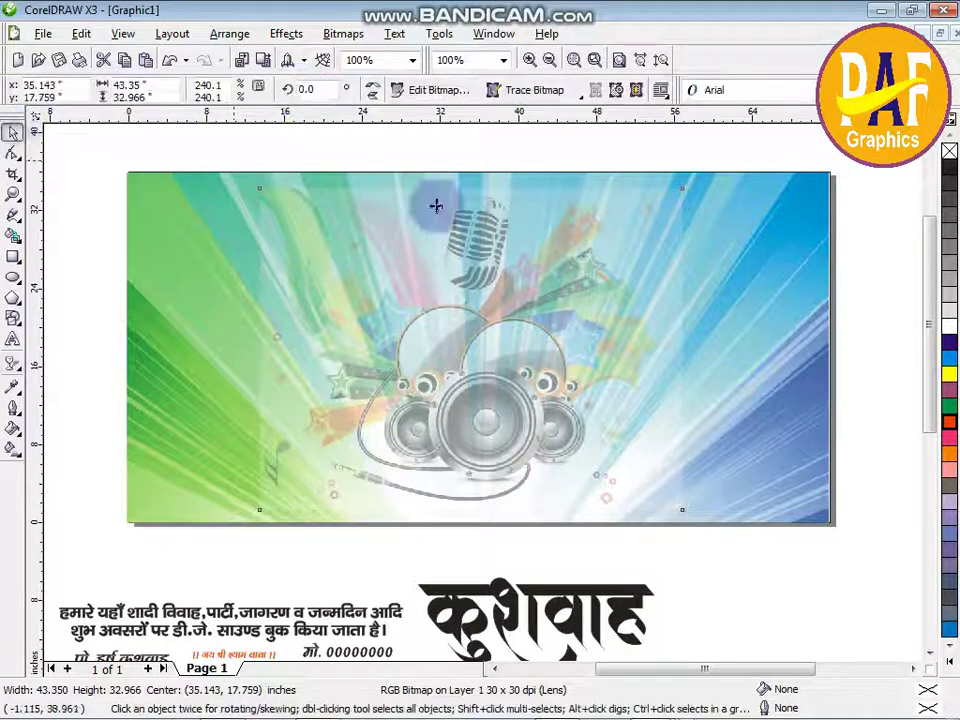
# Enlarge the transparent music image to about 46.8 × 35.6 in, nearly filling the banner's height.
pyautogui.moveTo(690, 181); pyautogui.dragTo(708, 165)
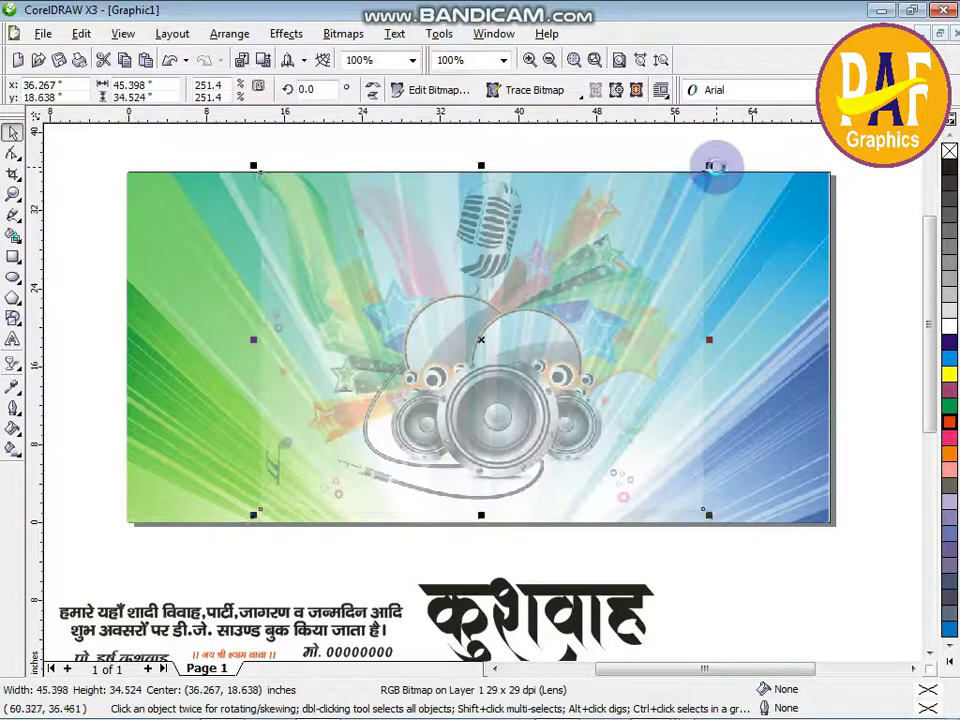
pyautogui.moveTo(705, 515); pyautogui.dragTo(729, 542)
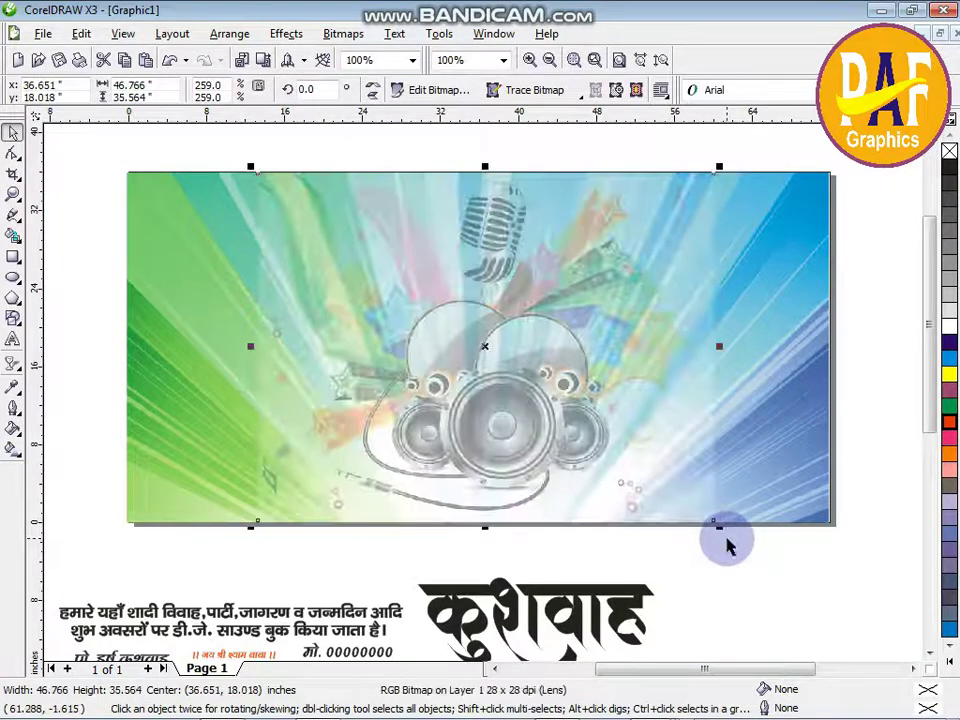
pyautogui.click(721, 541)
# Create a page-sized frame rectangle and give it a 15 pt red outline.
pyautogui.scroll(-1, 567, 488)
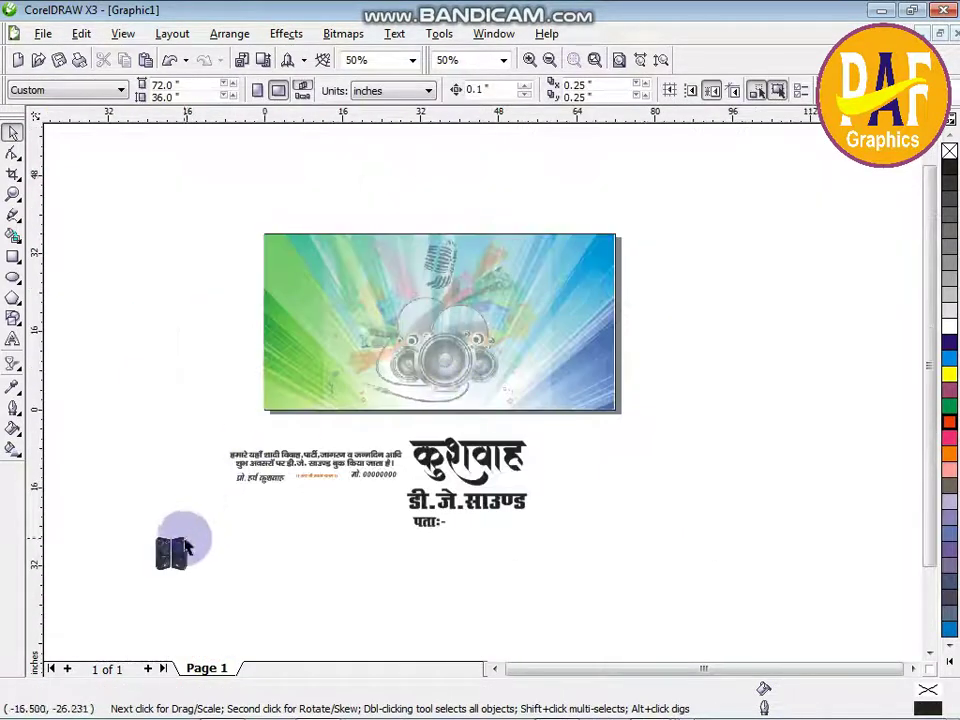
pyautogui.scroll(1, 360, 300)
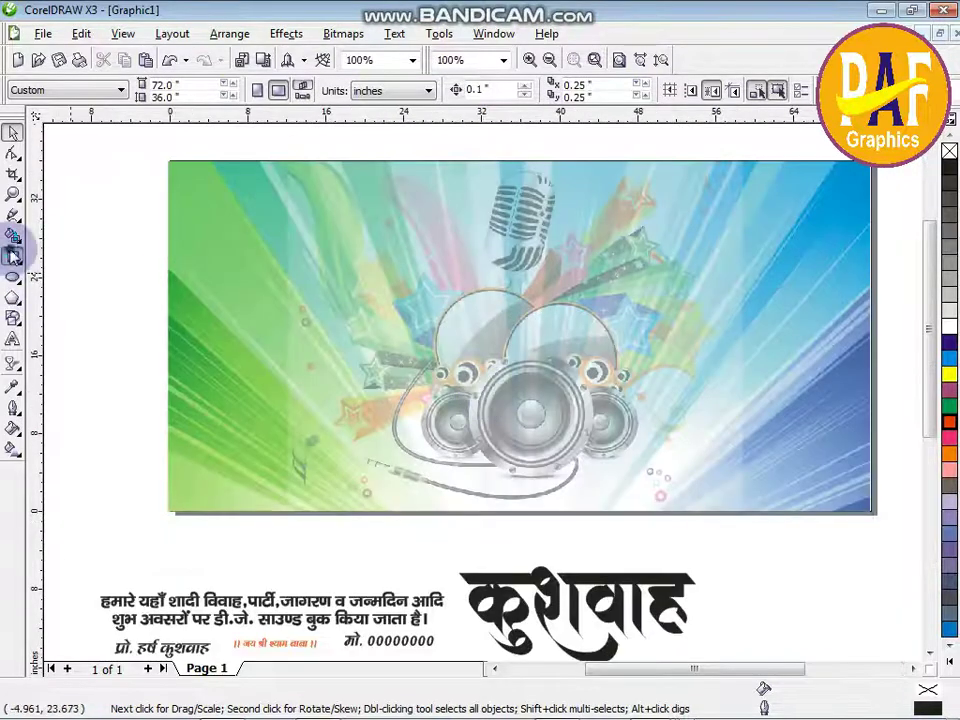
pyautogui.doubleClick(13, 256)
pyautogui.press('F12')
pyautogui.write('15')
pyautogui.click(382, 230)
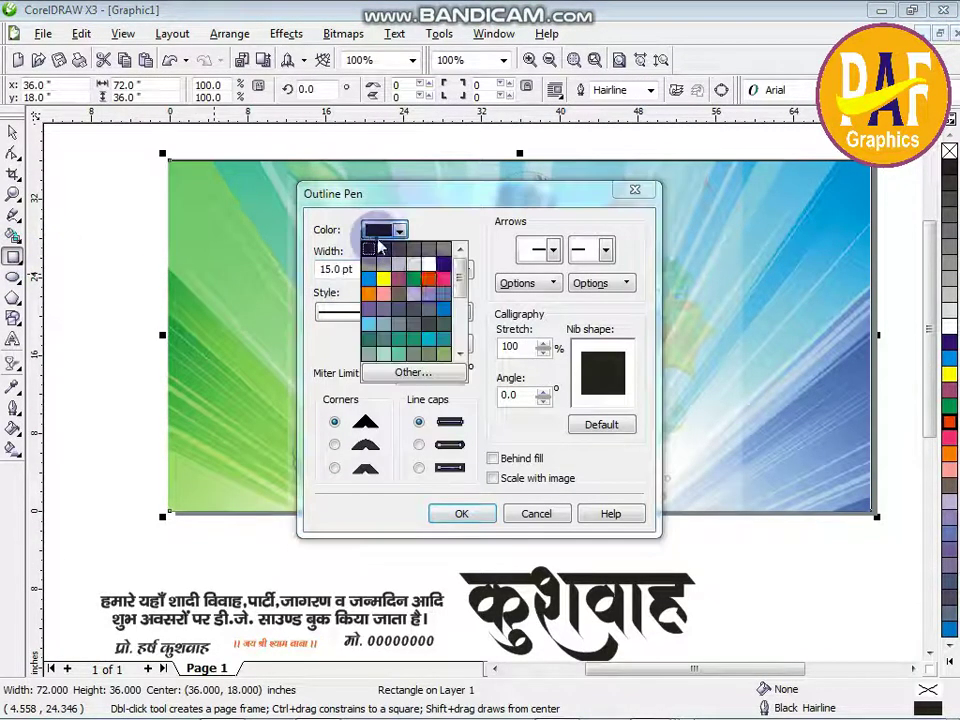
pyautogui.click(438, 280)
pyautogui.click(397, 232)
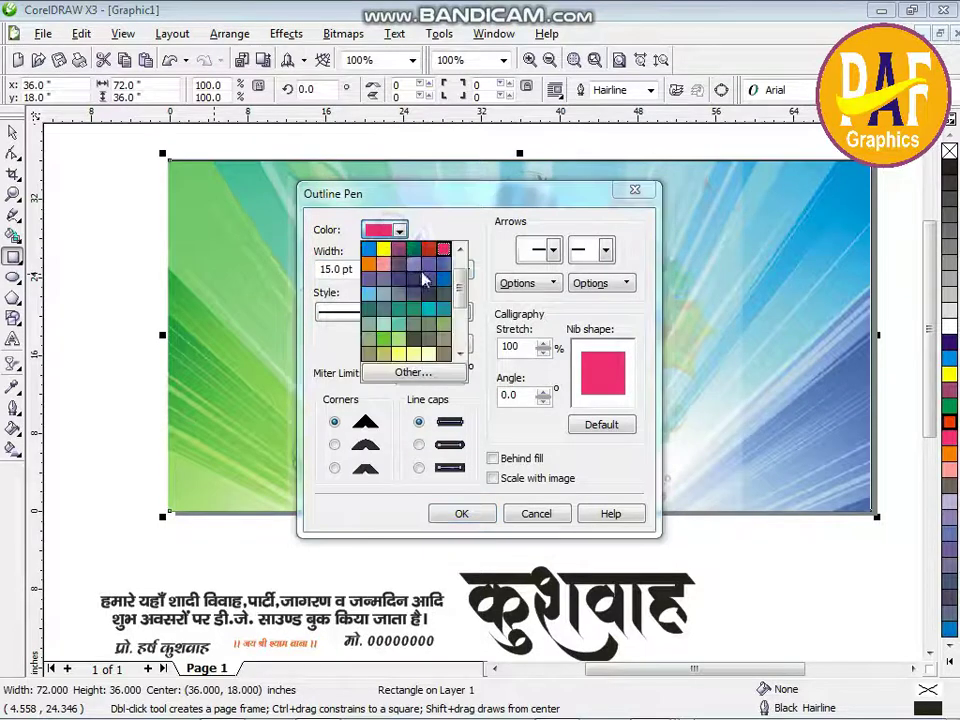
pyautogui.click(438, 250)
pyautogui.press('Return')
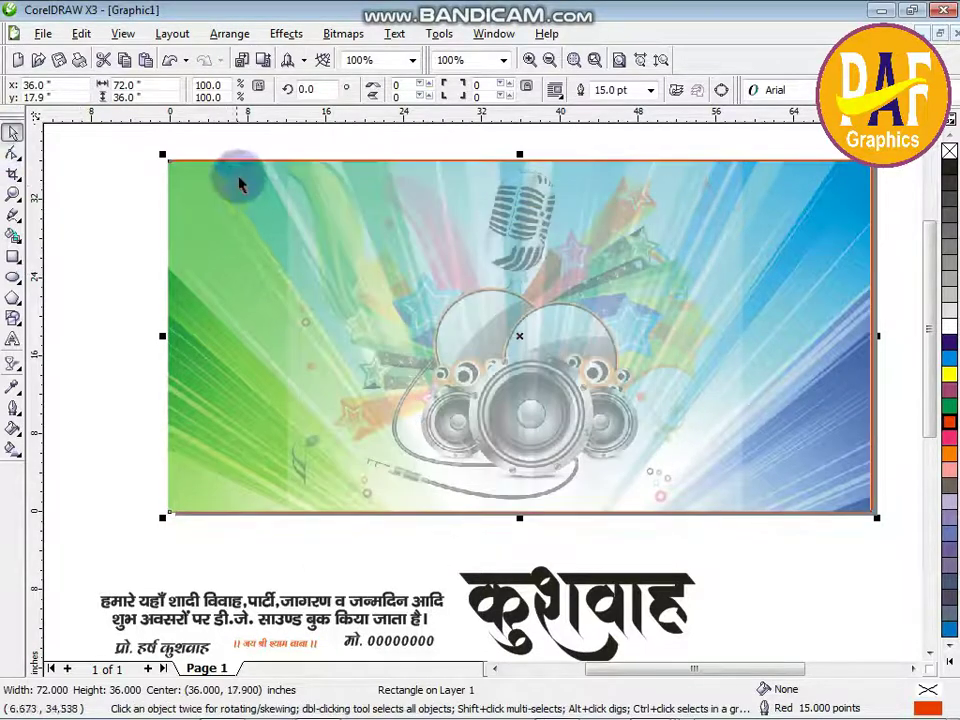
# Group the background and the transparent music image and PowerClip them inside the red-outlined rectangle.
pyautogui.click(256, 208)
pyautogui.keyDown('shift'); pyautogui.click(507, 298); pyautogui.keyUp('shift')
pyautogui.hotkey('ctrl', 'g')
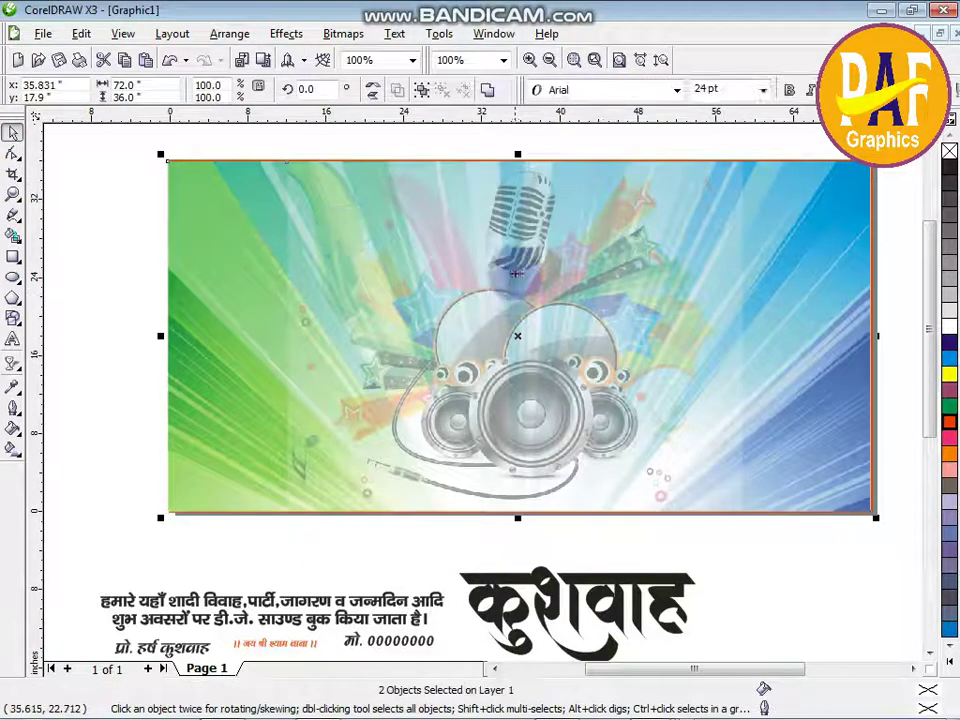
pyautogui.moveTo(522, 266); pyautogui.dragTo(517, 427)
pyautogui.click(285, 33)
pyautogui.moveTo(300, 268)
pyautogui.click(460, 278)
pyautogui.click(450, 261)
# Place the large business-name text in the banner's upper left, enlarge it to about 30.1 × 12.3 in and fill it blue.
pyautogui.scroll(-1, 482, 392)
pyautogui.scroll(-1, 482, 392)
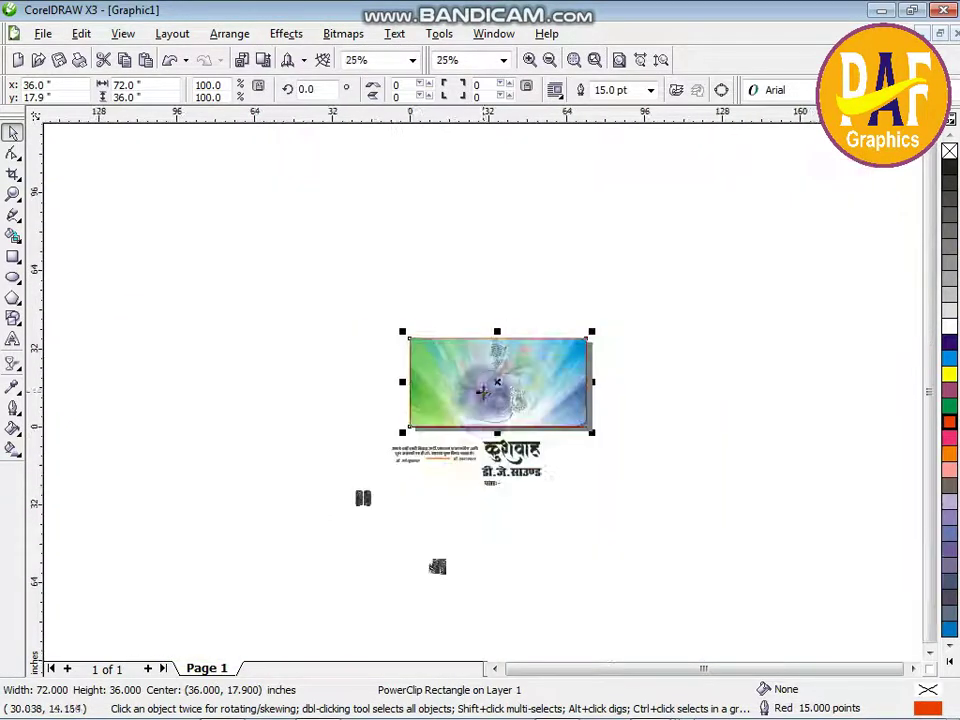
pyautogui.scroll(1, 482, 392)
pyautogui.click(489, 454)
pyautogui.moveTo(489, 454); pyautogui.dragTo(340, 266)
pyautogui.scroll(1, 481, 357)
pyautogui.moveTo(482, 357); pyautogui.dragTo(540, 378)
pyautogui.click(950, 346)
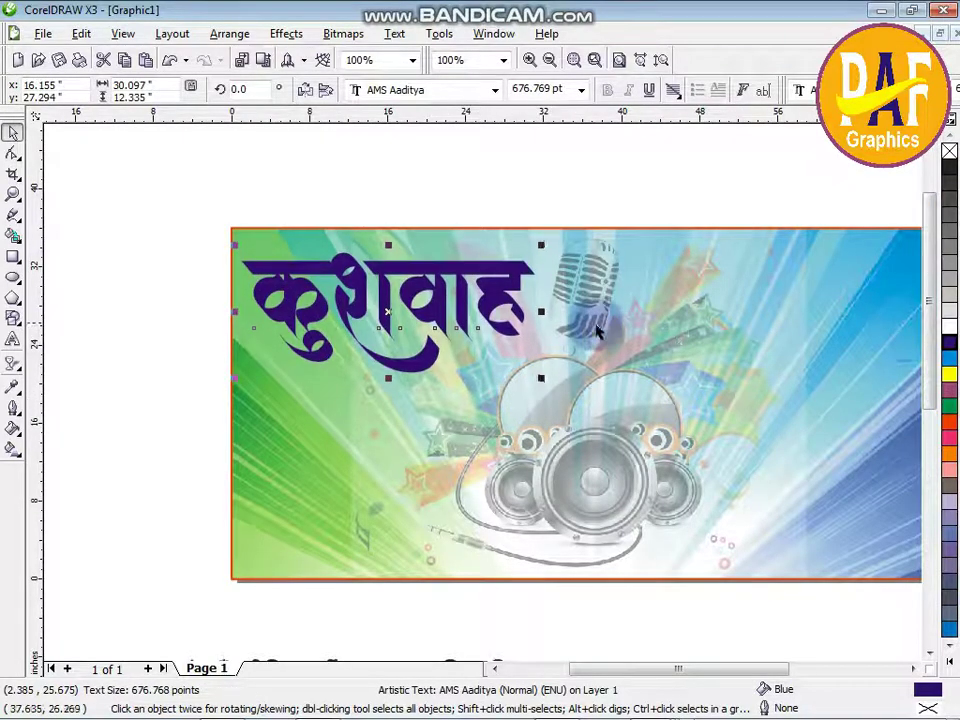
# Place the डी.जे.साउण्ड text beside the blue business name and resize it to about 37.8 × 7.8 in.
pyautogui.scroll(-1, 484, 400)
pyautogui.moveTo(490, 610); pyautogui.dragTo(489, 388)
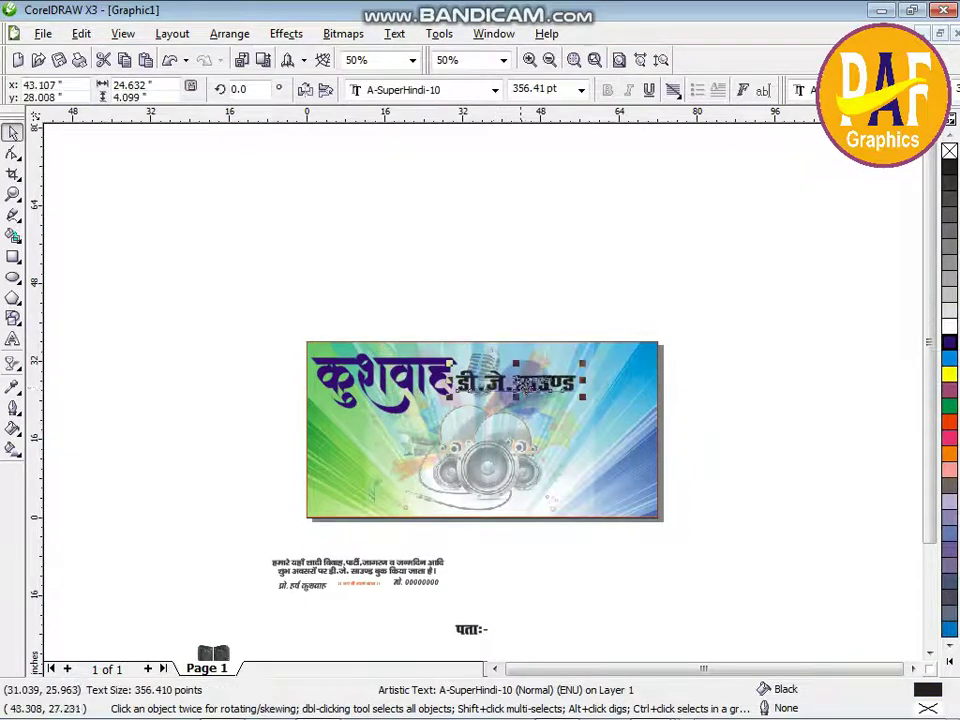
pyautogui.scroll(1, 549, 389)
pyautogui.moveTo(594, 353); pyautogui.dragTo(754, 289)
pyautogui.moveTo(754, 371); pyautogui.dragTo(720, 371)
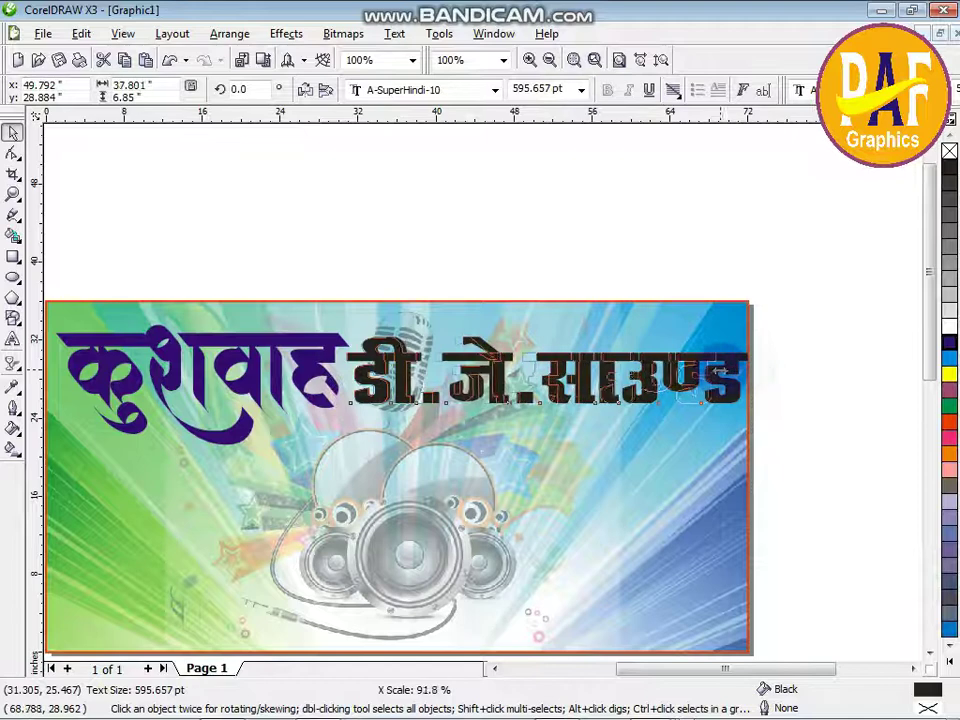
pyautogui.moveTo(533, 331); pyautogui.dragTo(535, 327)
pyautogui.press('Right')
pyautogui.press('Right')
pyautogui.press('Down')
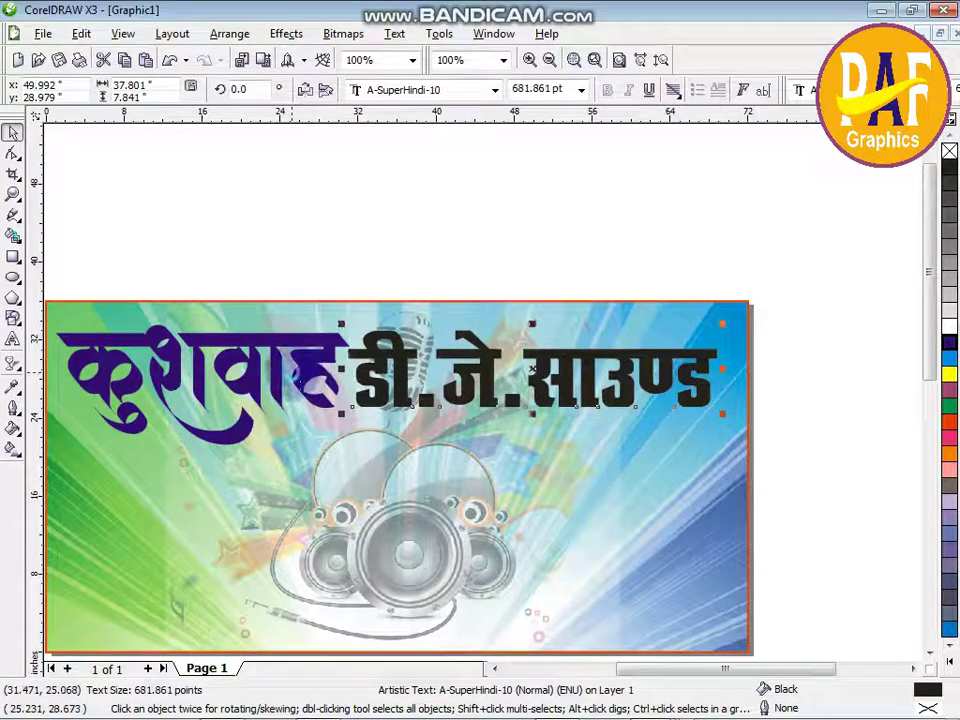
# Shift the vowel sign under the first letter of the blue text to offsets of -18 horizontally and -5 vertically.
pyautogui.click(293, 372)
pyautogui.scroll(-1, 296, 376)
pyautogui.scroll(2, 484, 394)
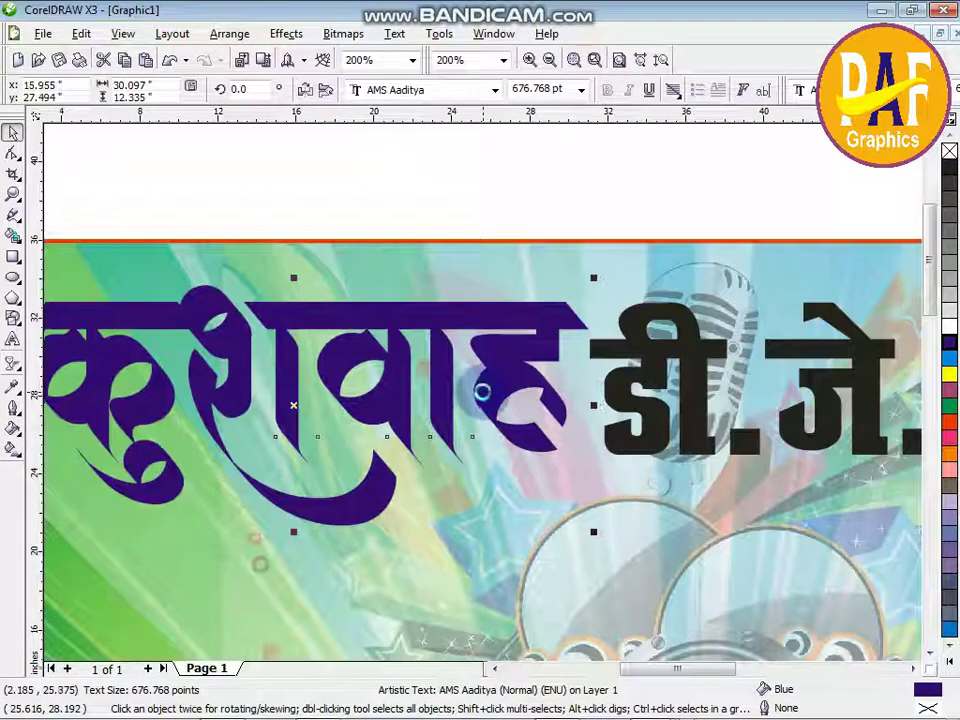
pyautogui.scroll(-1, 484, 394)
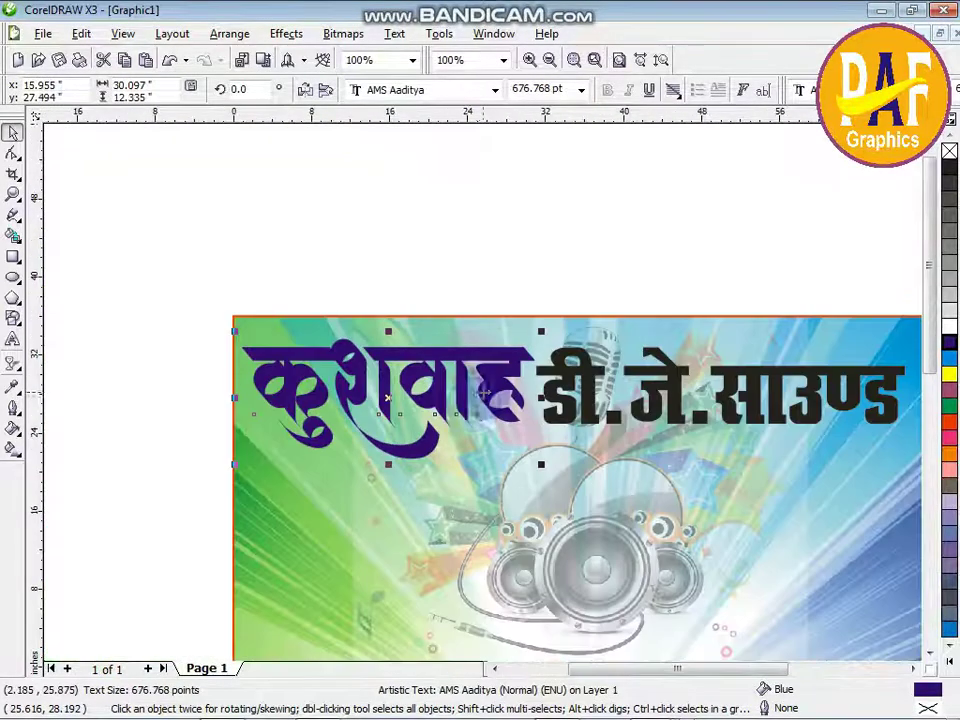
pyautogui.click(13, 152)
pyautogui.scroll(1, 487, 400)
pyautogui.moveTo(512, 389); pyautogui.dragTo(482, 398)
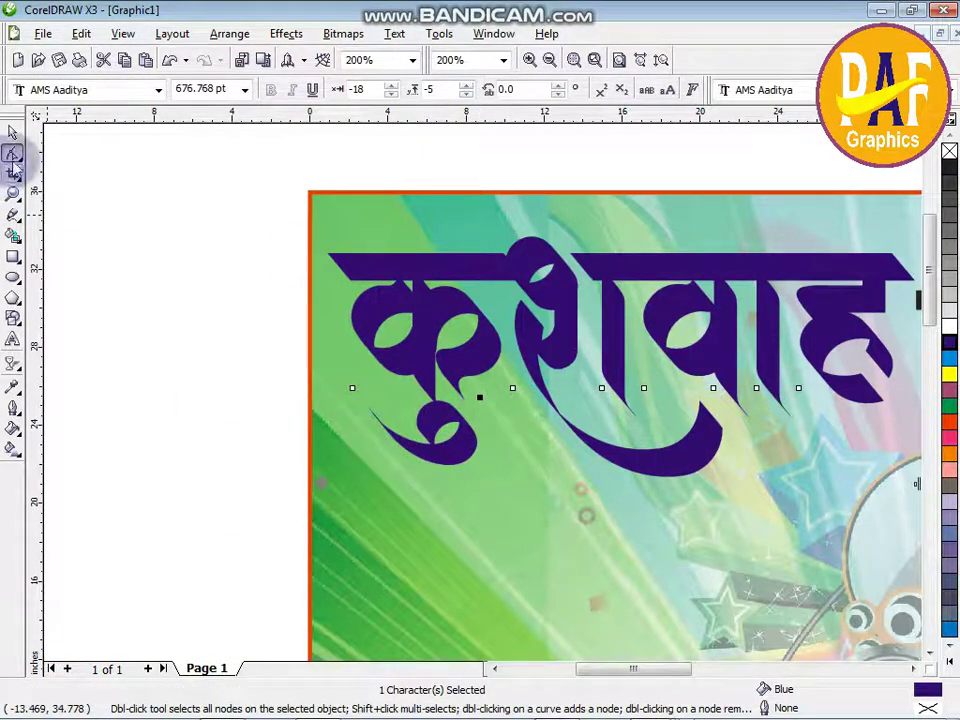
pyautogui.click(13, 133)
# Give both title texts a 40 pt outline.
pyautogui.scroll(-2, 640, 336)
pyautogui.scroll(1, 571, 403)
pyautogui.keyDown('shift'); pyautogui.click(502, 389); pyautogui.keyUp('shift')
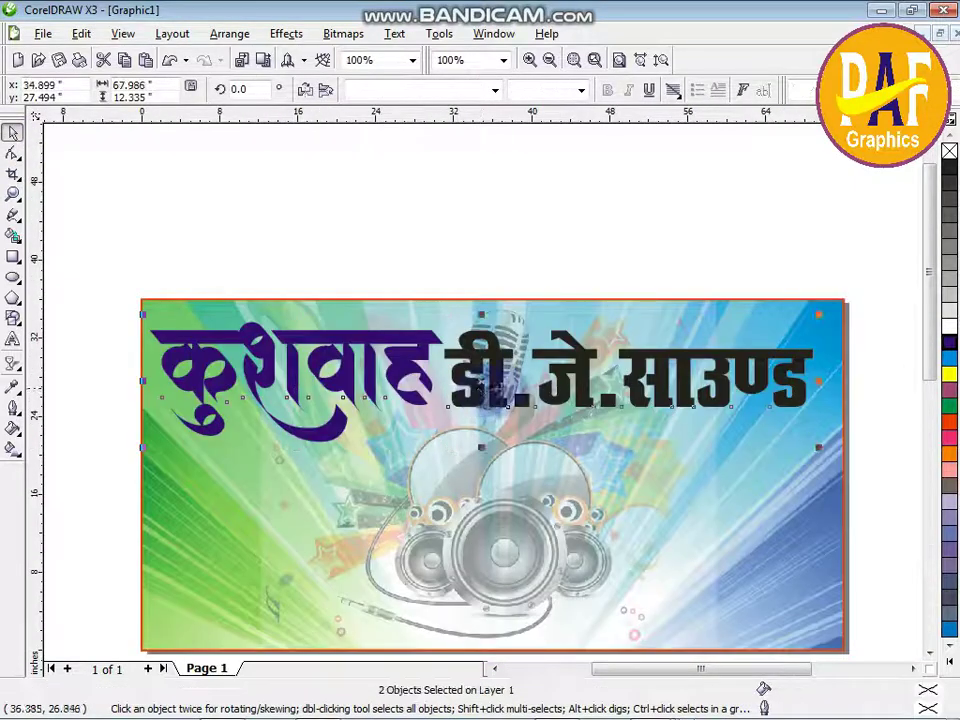
pyautogui.press('F12')
pyautogui.write('40')
pyautogui.press('Return')
# Make the outline of both title texts white with rounded corners, placed behind the fill and scaling with the image.
pyautogui.press('F12')
pyautogui.click(335, 444)
pyautogui.click(518, 462)
pyautogui.click(397, 229)
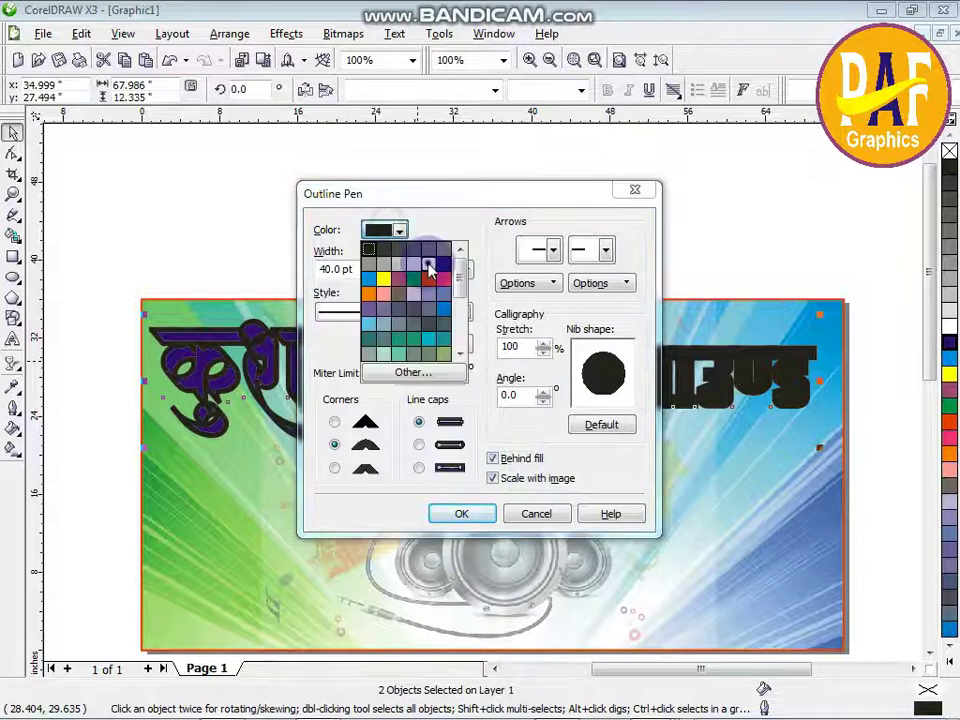
pyautogui.click(428, 260)
pyautogui.press('Return')
# Enlarge both title texts slightly together, and fill the डी.जे.साउण्ड text red.
pyautogui.moveTo(822, 447); pyautogui.dragTo(836, 453)
pyautogui.click(709, 240)
pyautogui.click(695, 358)
pyautogui.click(725, 370)
pyautogui.click(949, 421)
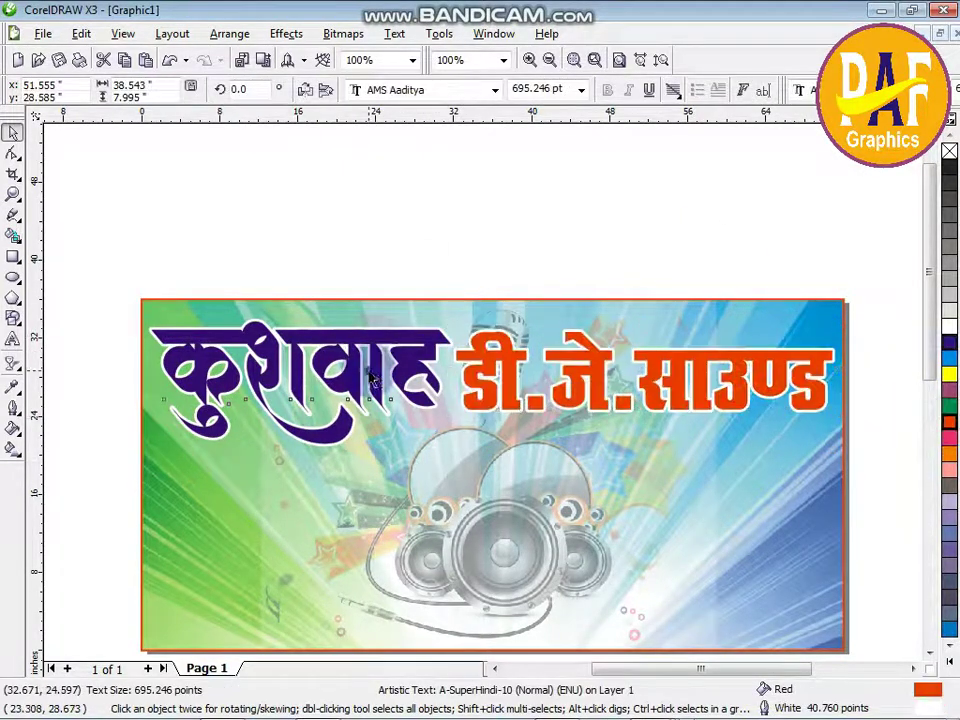
# Duplicate the blue business-name text and offset the copy about 0.5 in to the left and 1 in down.
pyautogui.press('Tab')
pyautogui.press('KP_Add')
pyautogui.press('Down')
pyautogui.press('Left')
pyautogui.press('Down')
pyautogui.press('Left')
pyautogui.press('Down')
pyautogui.press('Left')
# Give the blue text's copy a red outline and blend it with the original in 20 steps.
pyautogui.press('F12')
pyautogui.click(399, 230)
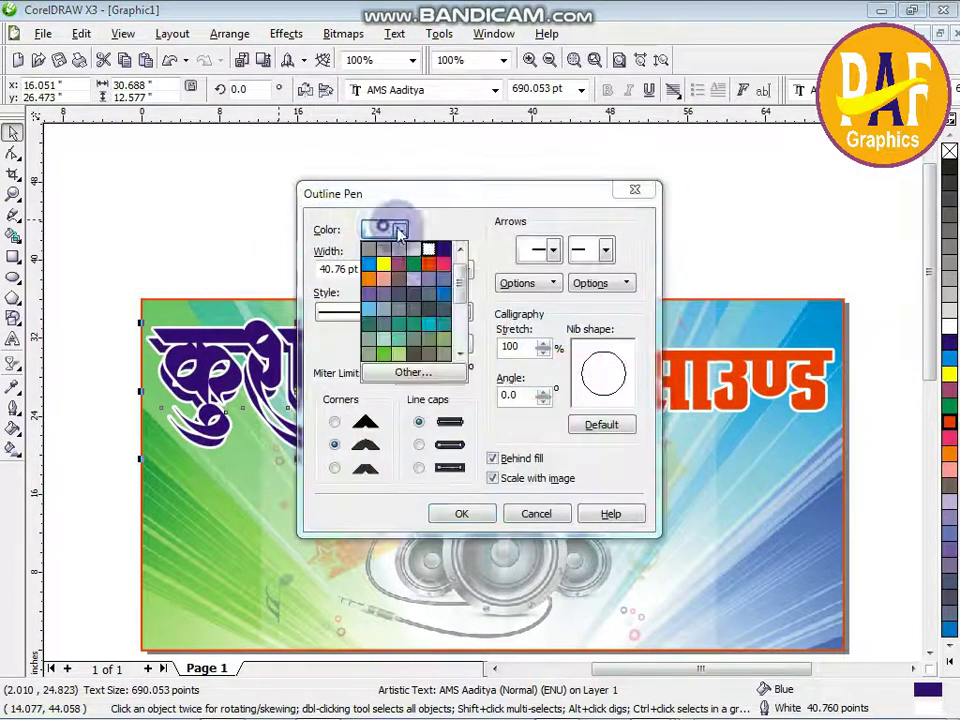
pyautogui.click(431, 266)
pyautogui.press('Return')
pyautogui.click(14, 365)
pyautogui.click(52, 373)
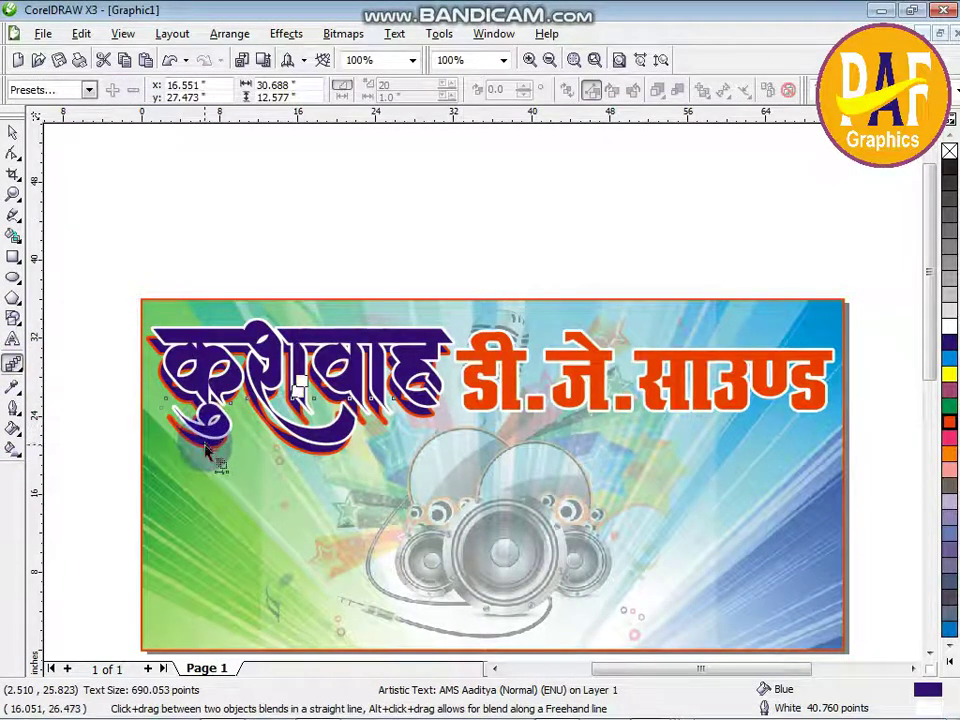
pyautogui.click(13, 132)
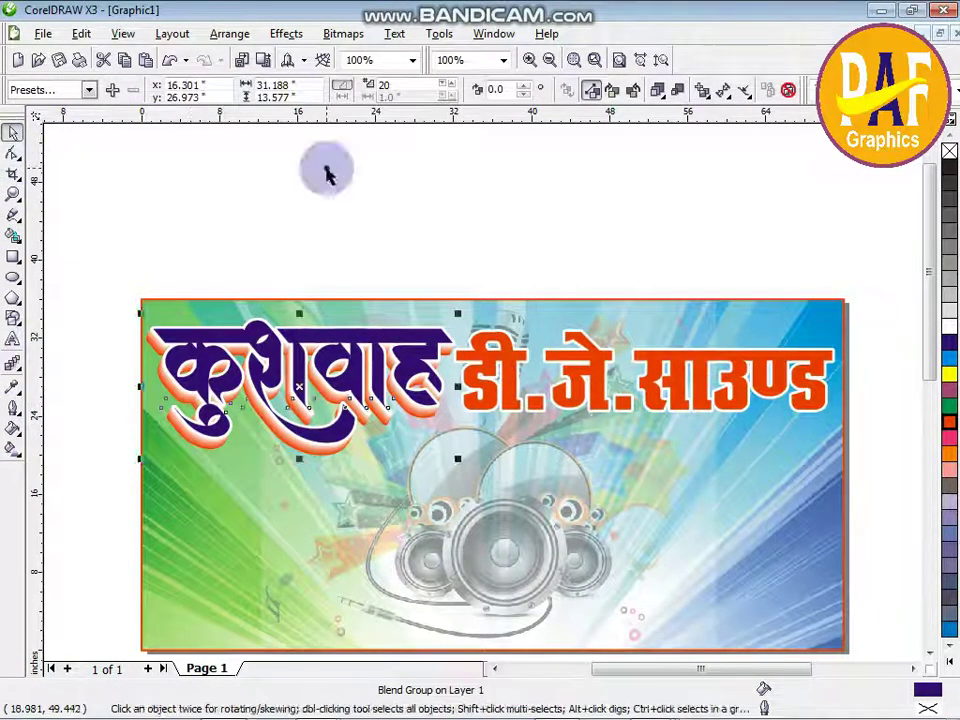
pyautogui.click(326, 171)
# Duplicate the red डी.जे.साउण्ड text and offset the copy slightly down and to the right.
pyautogui.click(628, 361)
pyautogui.click(675, 378)
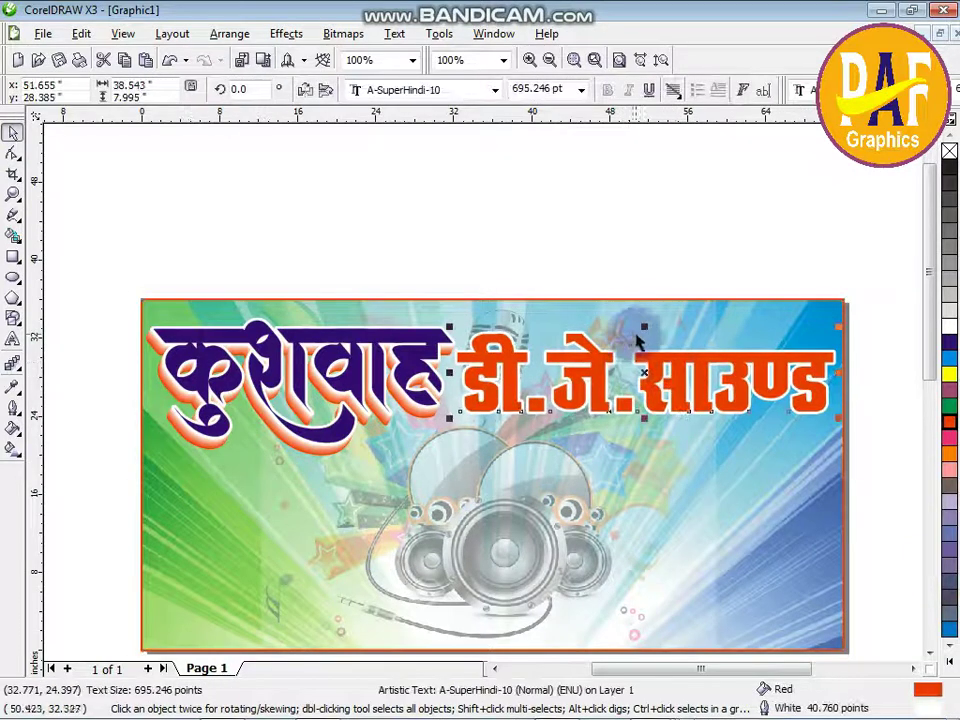
pyautogui.click(645, 328)
pyautogui.click(638, 352)
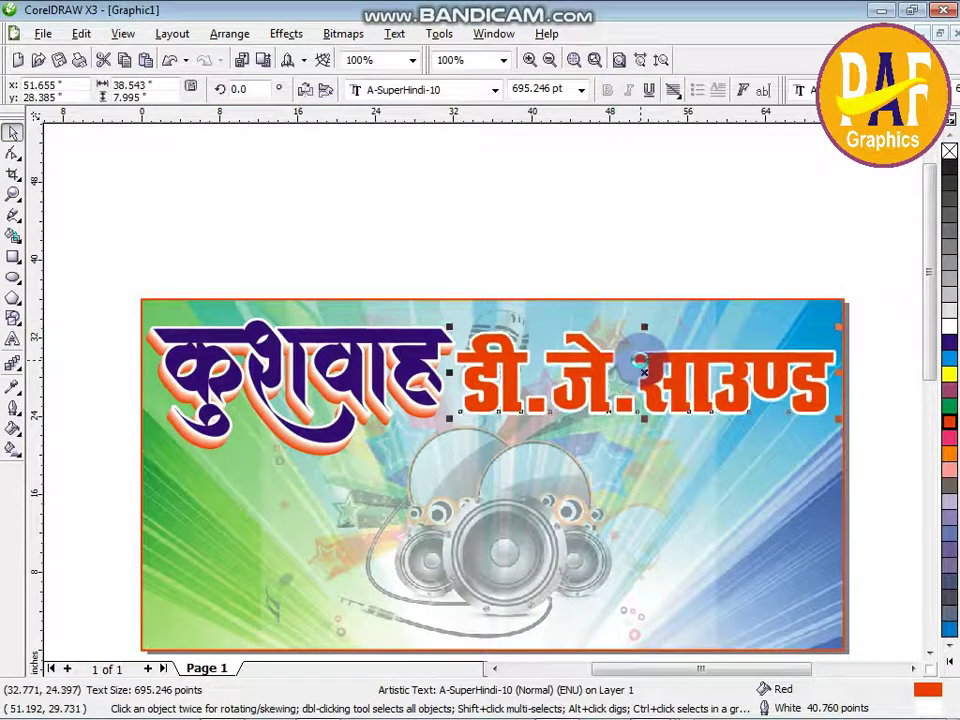
pyautogui.press('Up')
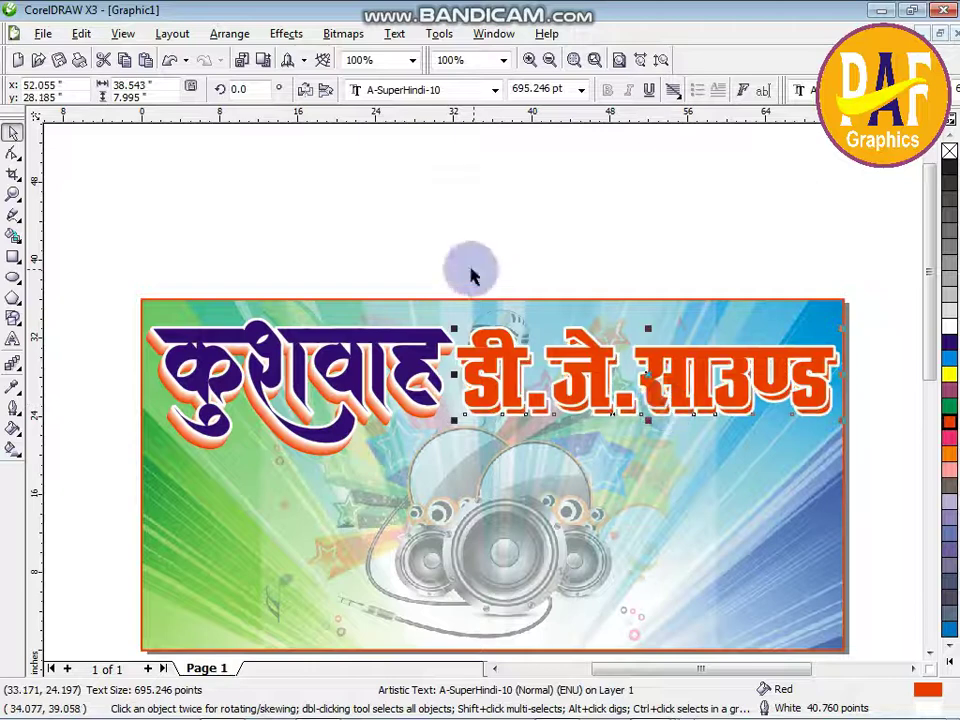
# Give the offset डी.जे.साउण्ड copy a sky blue outline and blend it with the original in 20 steps.
pyautogui.press('F12')
pyautogui.click(396, 229)
pyautogui.click(437, 252)
pyautogui.click(398, 231)
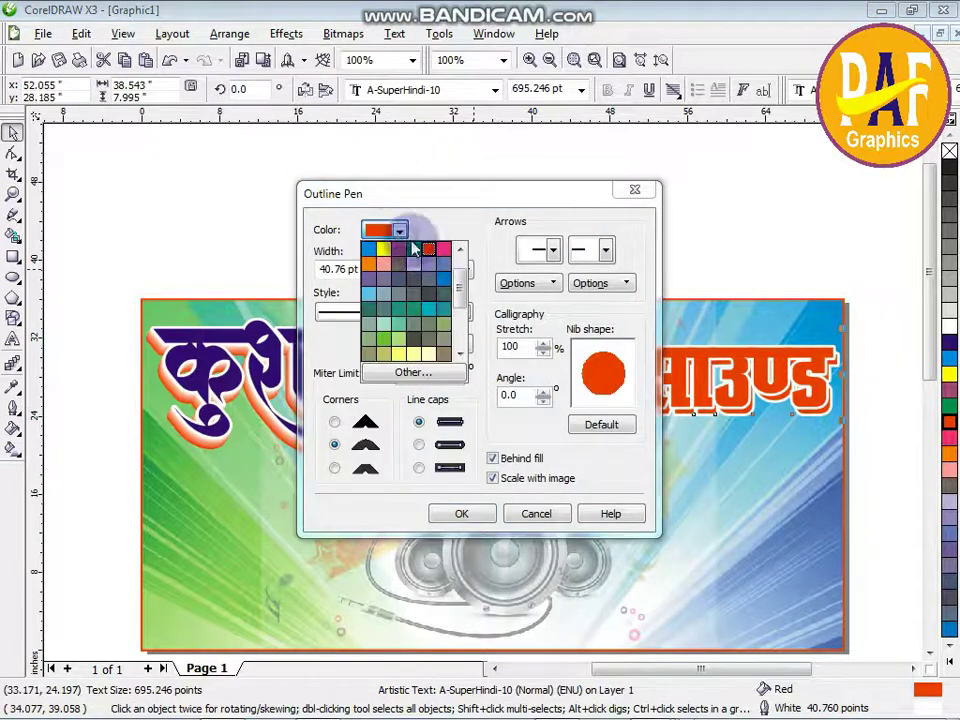
pyautogui.click(452, 285)
pyautogui.press('Return')
pyautogui.click(13, 364)
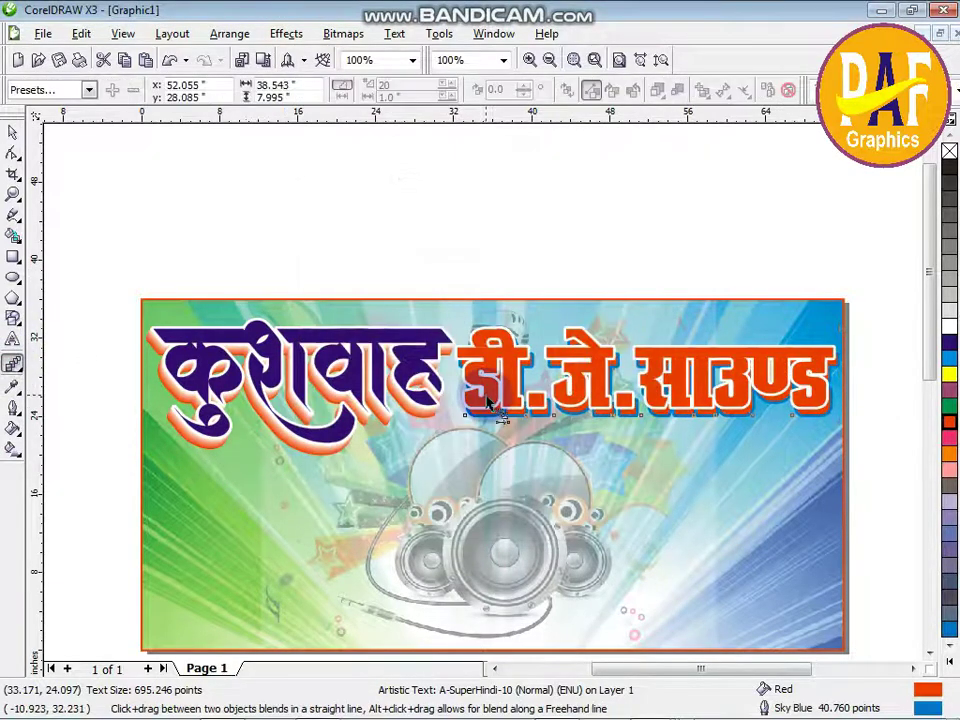
pyautogui.moveTo(494, 410); pyautogui.dragTo(494, 413)
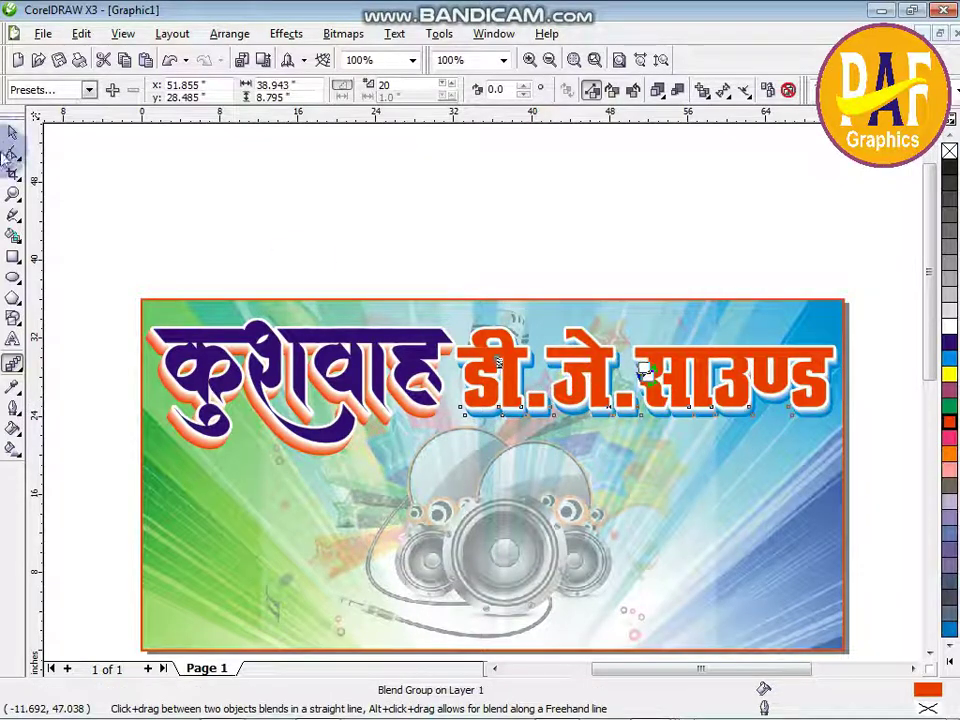
pyautogui.click(12, 137)
pyautogui.click(260, 211)
pyautogui.scroll(-1, 584, 426)
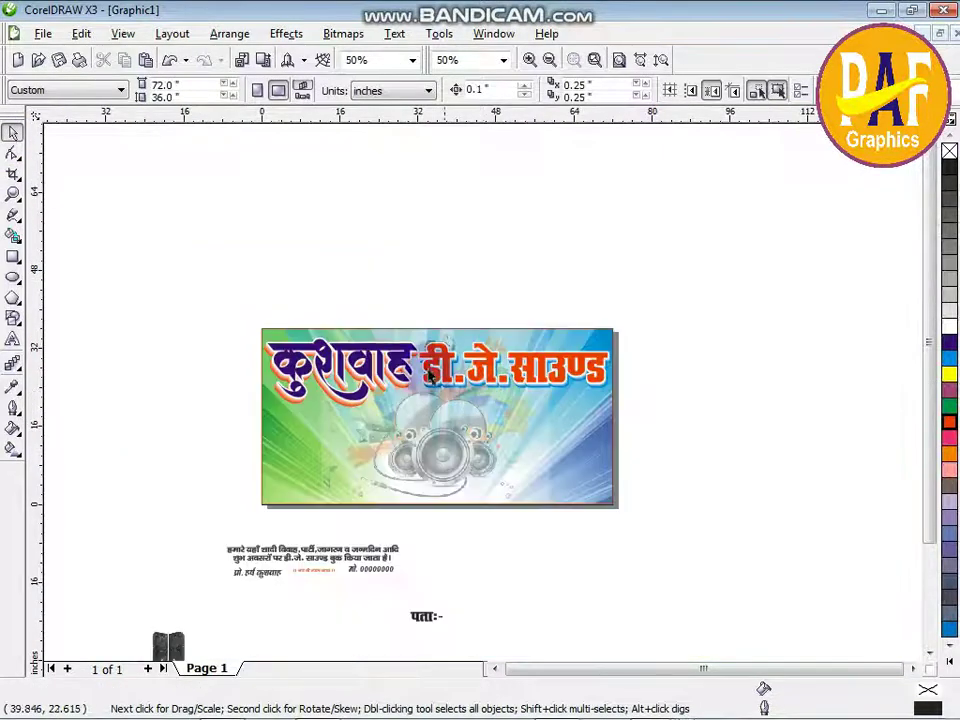
pyautogui.moveTo(627, 452); pyautogui.dragTo(660, 454)
pyautogui.click(366, 552)
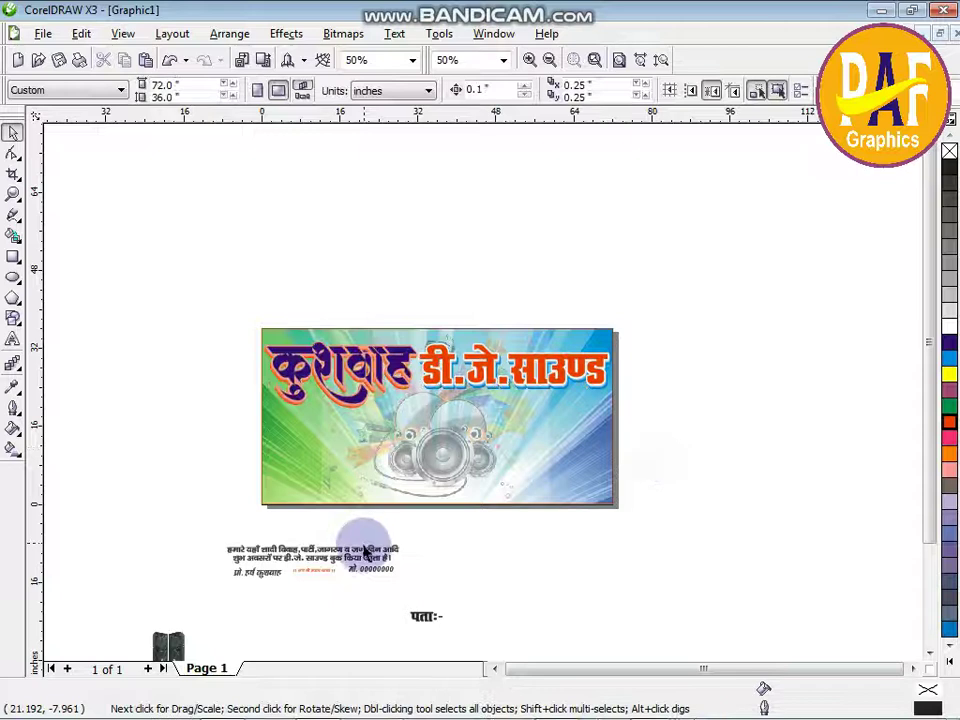
pyautogui.keyDown('shift'); pyautogui.click(369, 560); pyautogui.keyUp('shift')
pyautogui.press('F8')
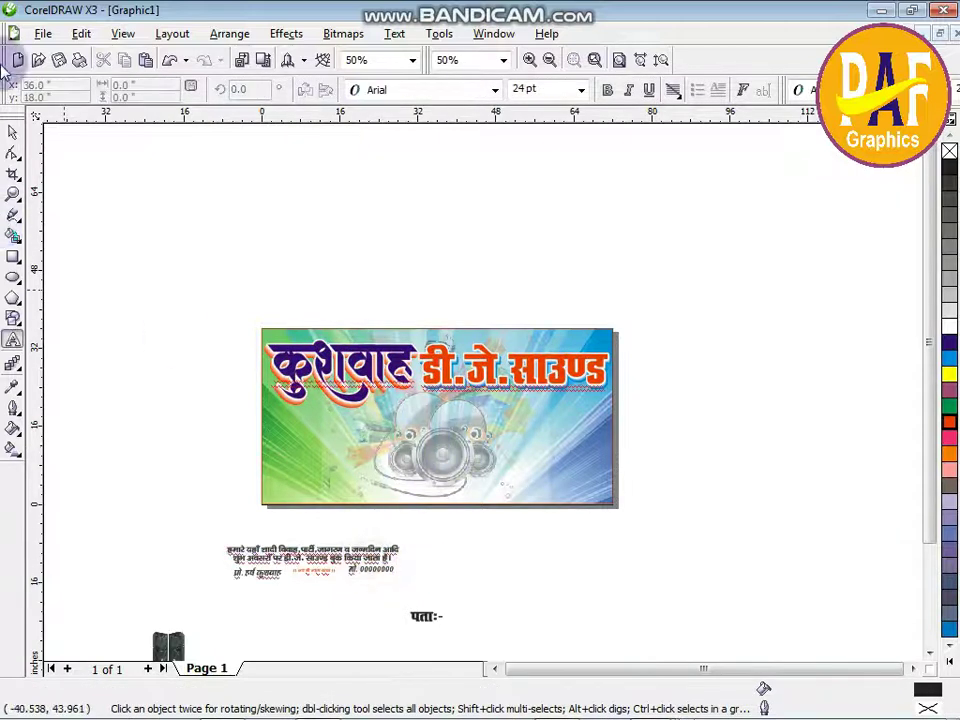
# Move the speaker-pair image into the banner's lower-left corner and enlarge it to about 19.2 in square.
pyautogui.click(13, 133)
pyautogui.moveTo(167, 640); pyautogui.dragTo(362, 404)
pyautogui.scroll(1, 357, 463)
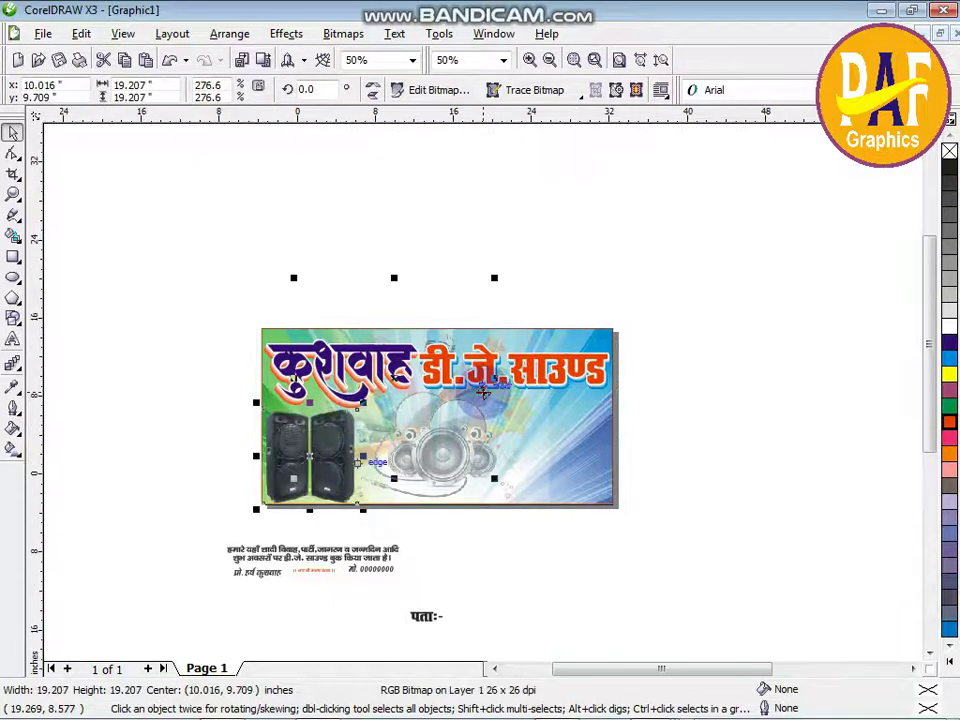
pyautogui.press('Left')
pyautogui.press('Left')
pyautogui.press('Left')
pyautogui.press('Left')
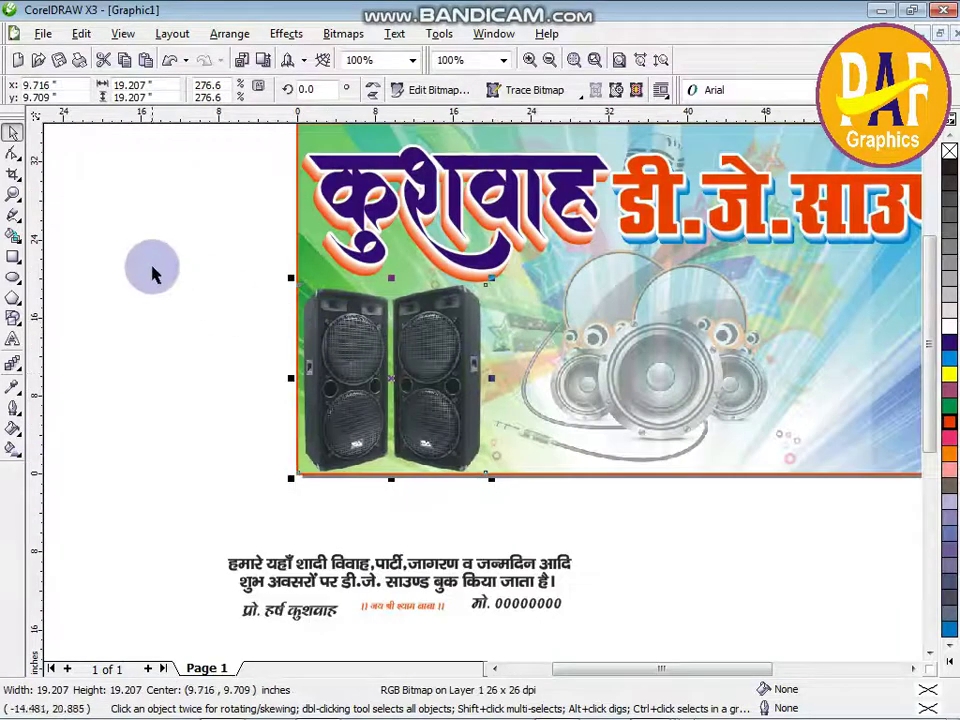
pyautogui.click(150, 263)
# Move the two-line booking text onto the banner beside the speakers and enlarge it to about 52.4 in wide.
pyautogui.scroll(-2, 484, 400)
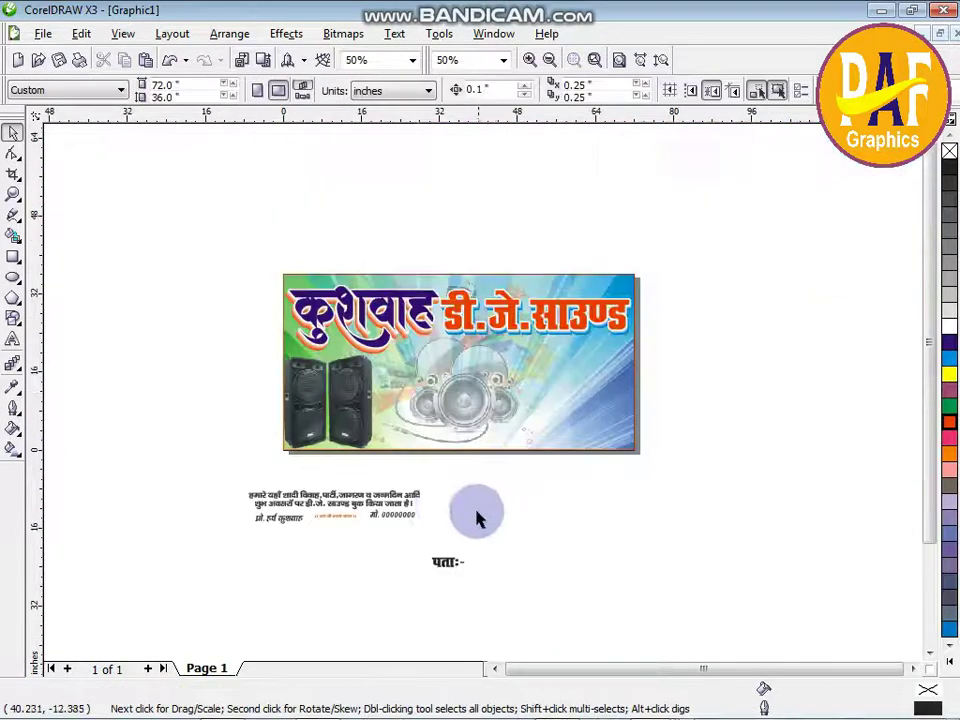
pyautogui.click(390, 502)
pyautogui.press('F8')
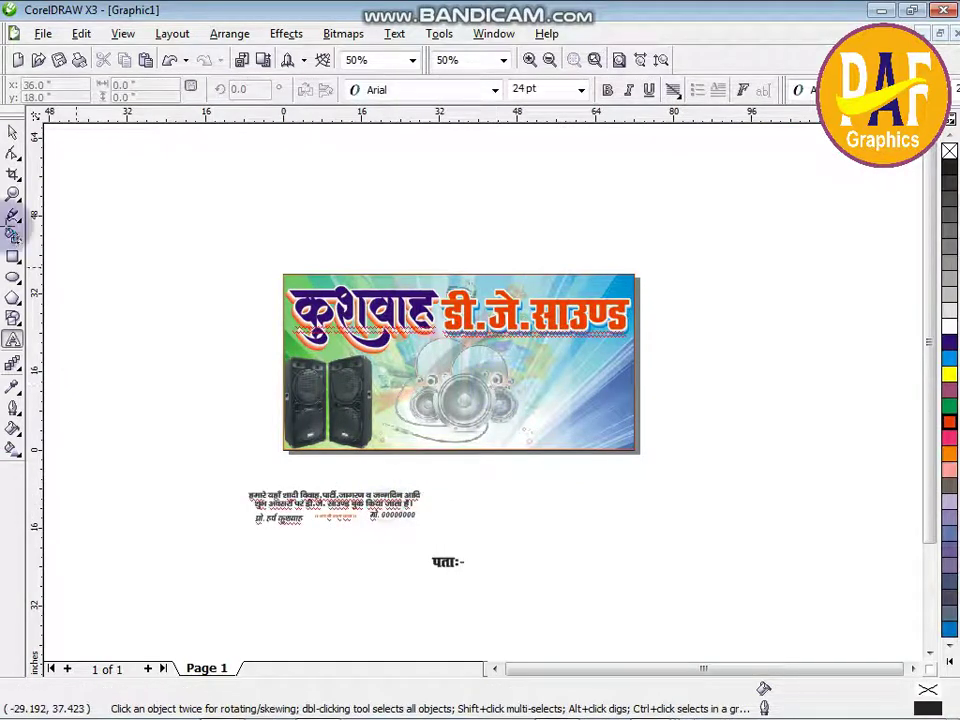
pyautogui.click(10, 133)
pyautogui.moveTo(176, 456); pyautogui.dragTo(654, 470)
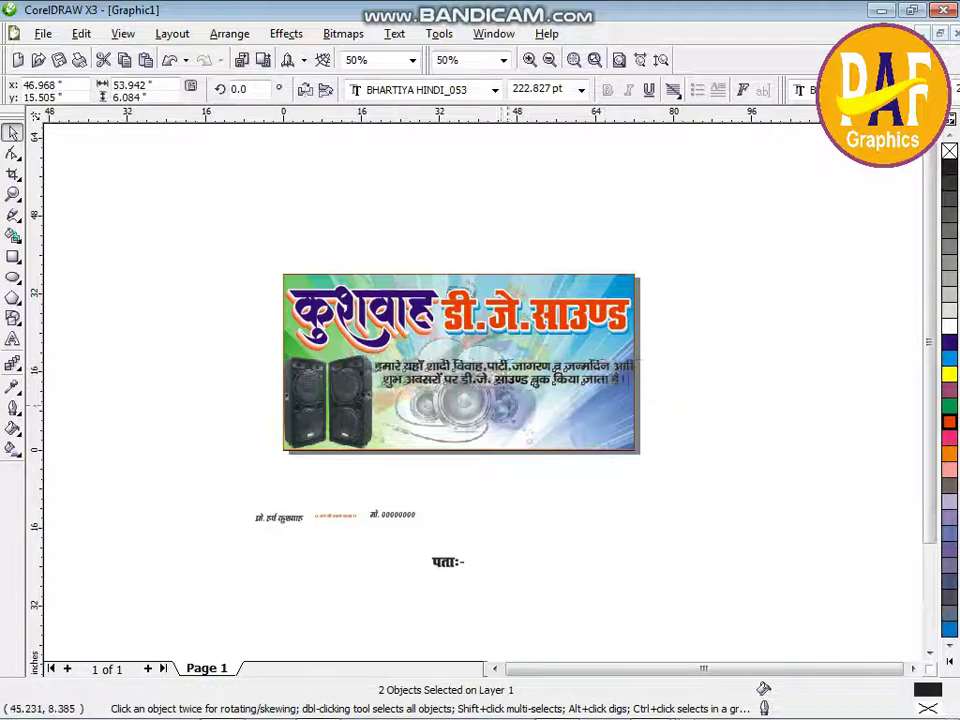
pyautogui.scroll(1, 602, 377)
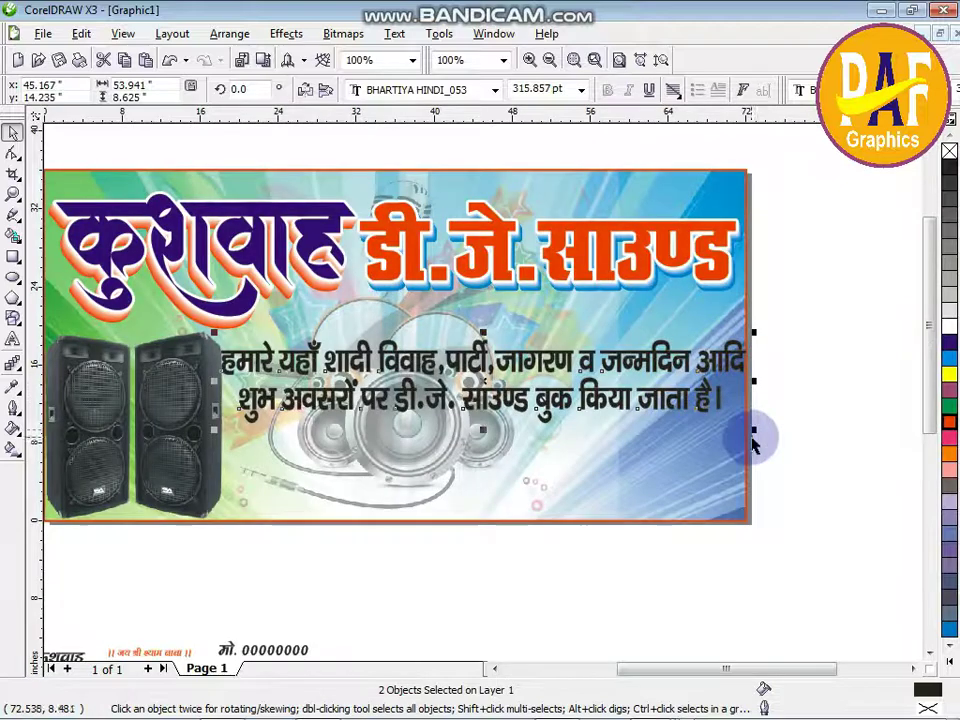
pyautogui.moveTo(754, 444); pyautogui.dragTo(744, 420)
# Give both lines of the booking text a white outline with rounded corners.
pyautogui.press('F12')
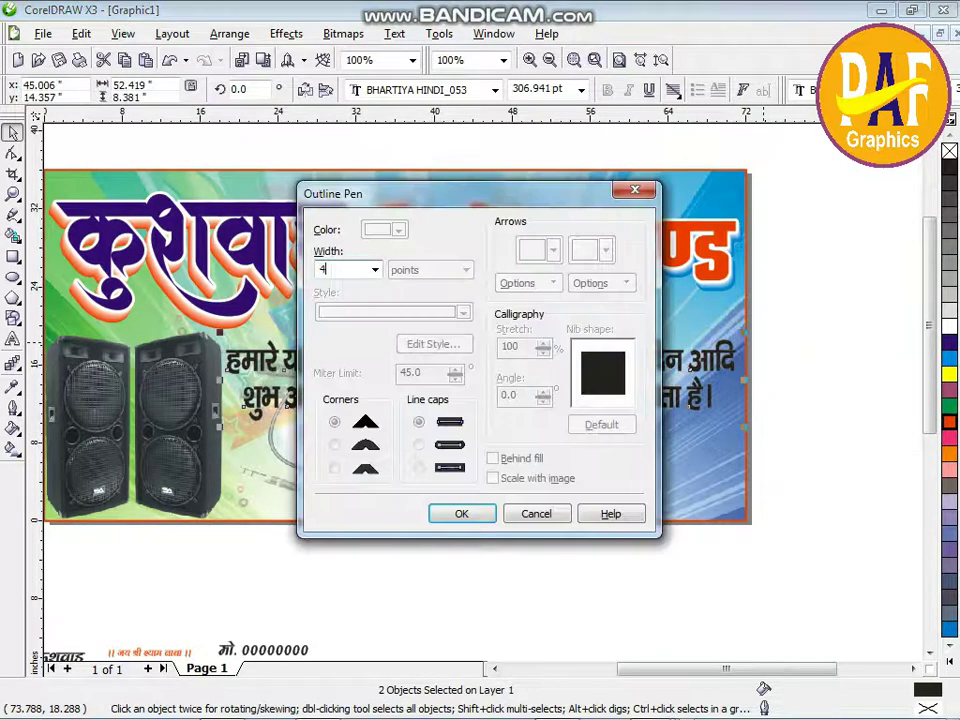
pyautogui.press('Return')
pyautogui.press('F12')
pyautogui.click(331, 444)
pyautogui.click(389, 227)
pyautogui.click(429, 268)
pyautogui.press('Return')
# Widen the gap between the two booking-text lines by nudging the first line up and the second line down.
pyautogui.click(751, 304)
pyautogui.click(683, 361)
pyautogui.press('Up')
pyautogui.press('Up')
pyautogui.press('Up')
pyautogui.press('Up')
pyautogui.press('Up')
pyautogui.click(618, 387)
pyautogui.press('Down')
pyautogui.press('Down')
pyautogui.press('Down')
pyautogui.moveTo(796, 303); pyautogui.dragTo(174, 472)
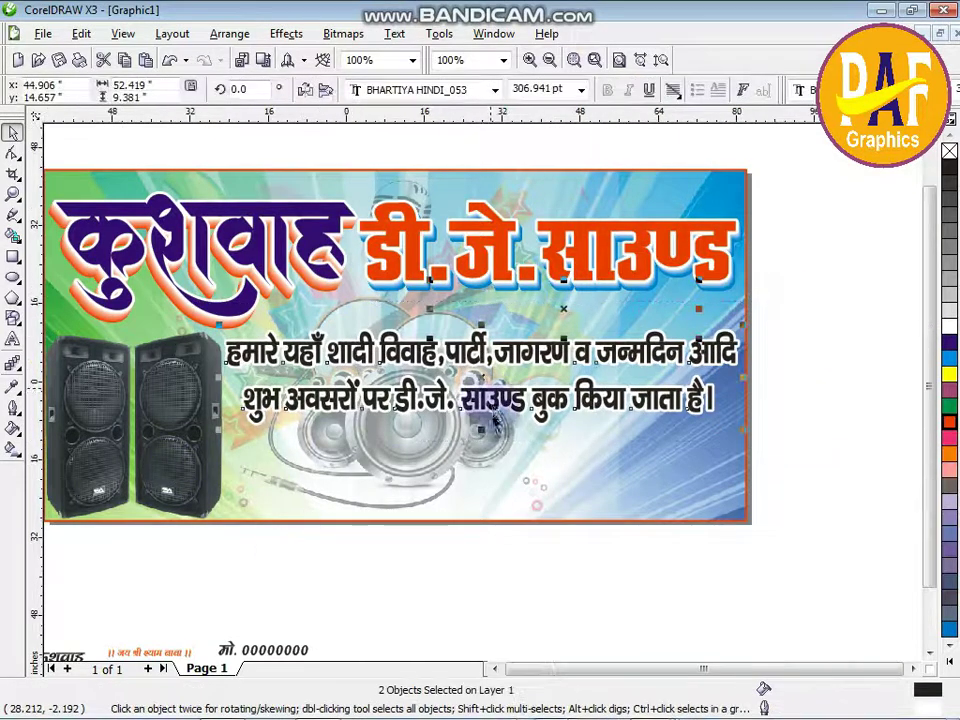
# Place the second speaker-pair image in the banner's lower-right corner, about 8.9 × 10.5 in.
pyautogui.scroll(-1, 493, 415)
pyautogui.click(476, 436)
pyautogui.moveTo(405, 655); pyautogui.dragTo(407, 571)
pyautogui.scroll(3, 416, 599)
pyautogui.scroll(-3, 514, 339)
pyautogui.moveTo(484, 393); pyautogui.dragTo(757, 167)
pyautogui.scroll(2, 757, 167)
pyautogui.press('Down')
pyautogui.press('Down')
pyautogui.press('Down')
pyautogui.press('Down')
pyautogui.press('Down')
pyautogui.press('Down')
pyautogui.moveTo(380, 304); pyautogui.dragTo(329, 263)
pyautogui.click(542, 289)
pyautogui.scroll(-2, 433, 386)
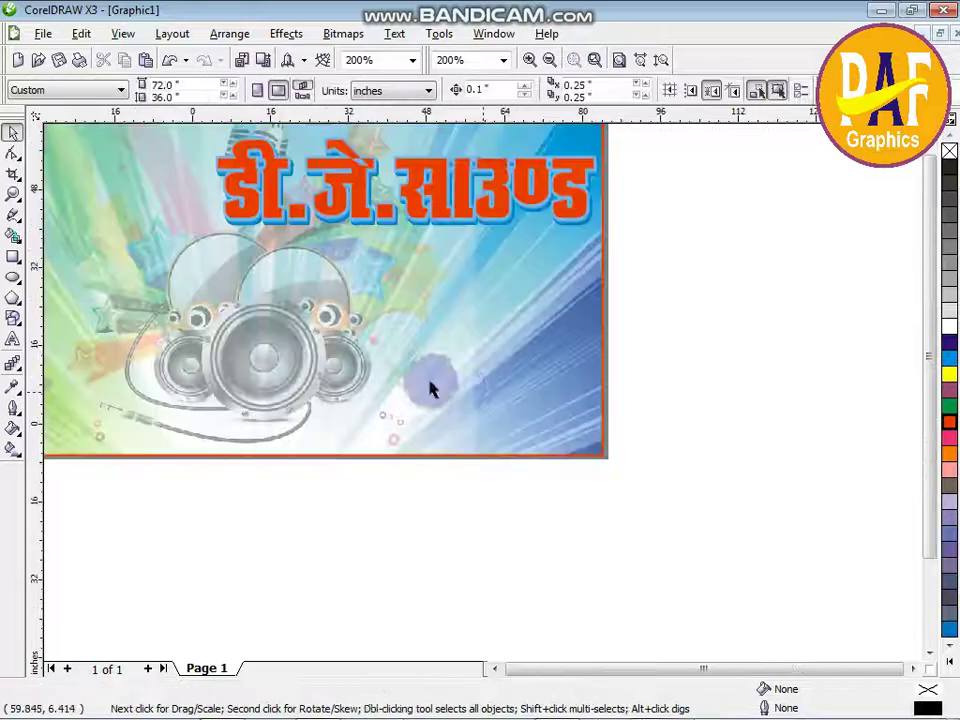
# Shrink the speaker pair on the banner's left side to about 17.3 in square.
pyautogui.click(288, 408)
pyautogui.scroll(1, 288, 408)
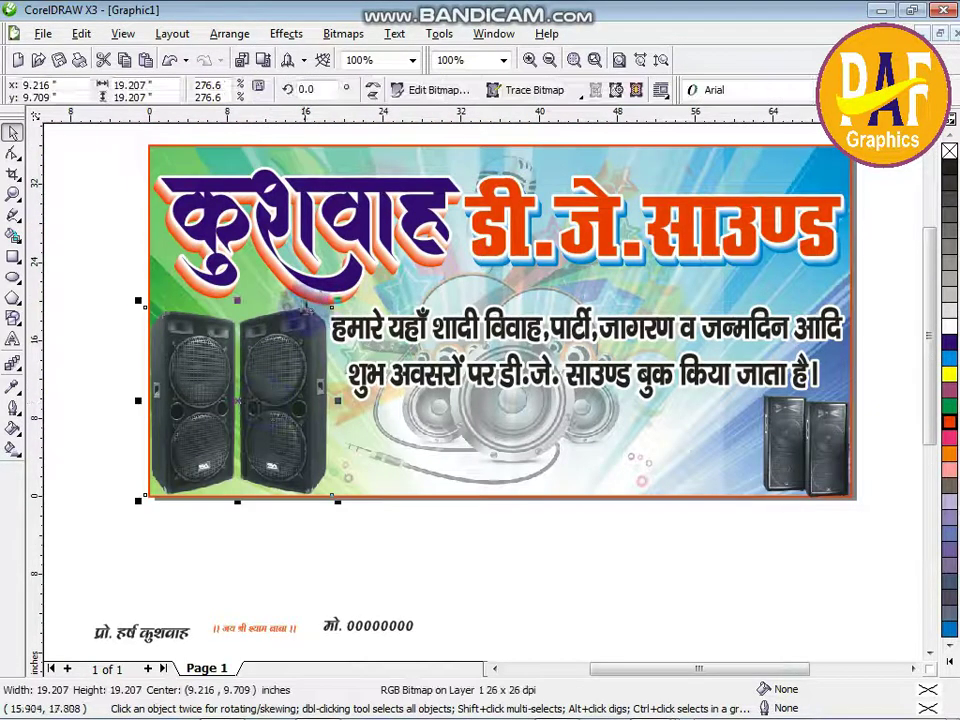
pyautogui.moveTo(338, 300); pyautogui.dragTo(320, 318)
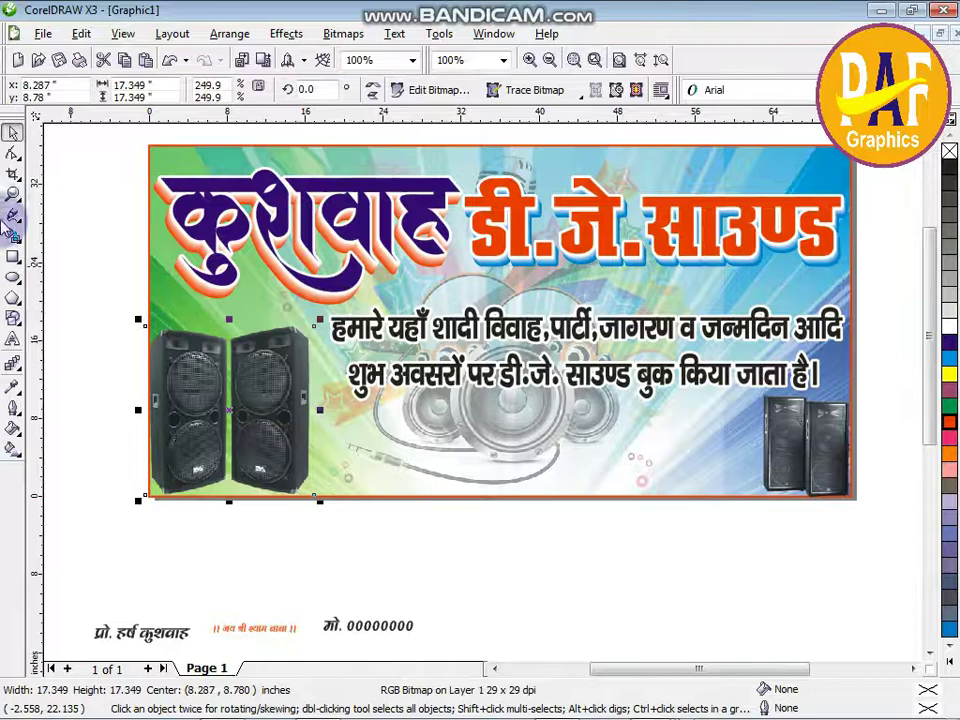
# Trim the left edge of the left speaker image to about 16.7 in wide and nudge it toward the banner's left edge.
pyautogui.click(13, 153)
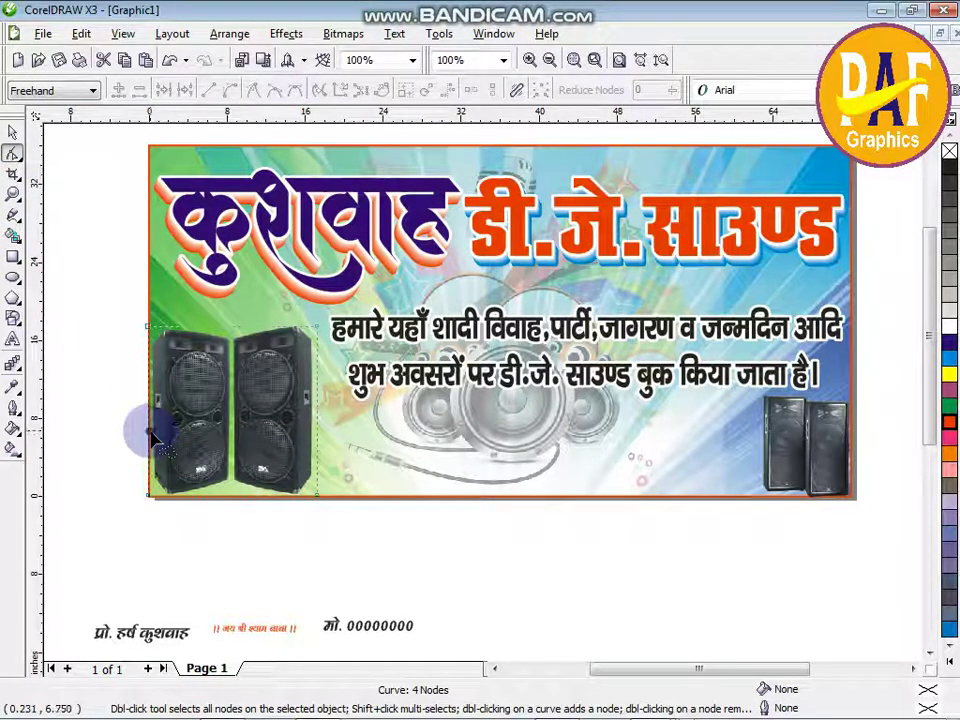
pyautogui.scroll(2, 160, 428)
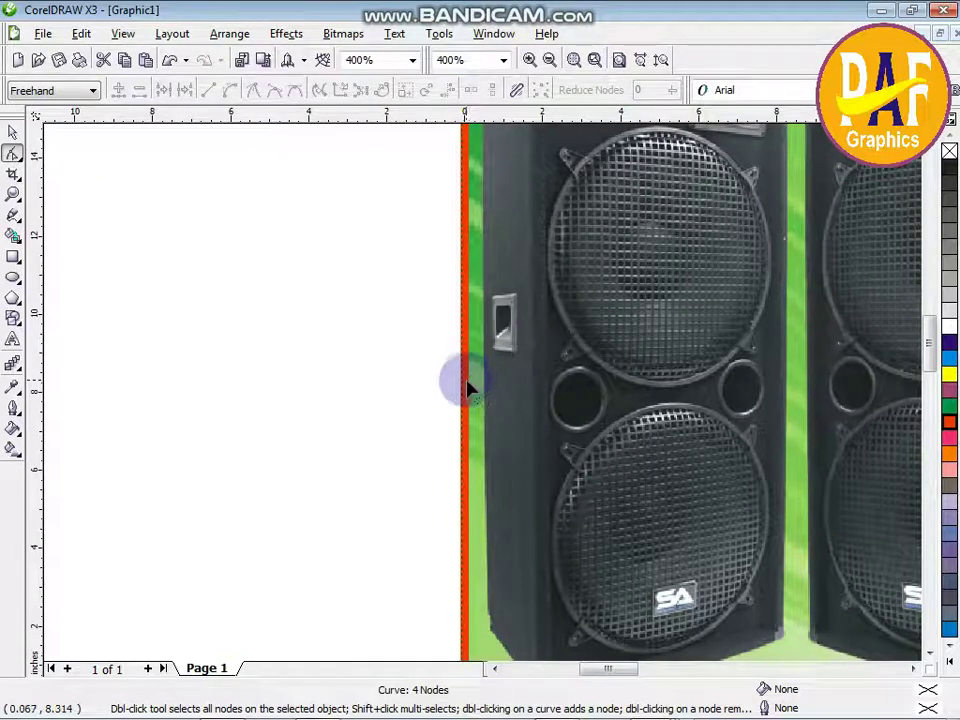
pyautogui.moveTo(462, 380); pyautogui.dragTo(485, 380)
pyautogui.click(10, 132)
pyautogui.press('Left')
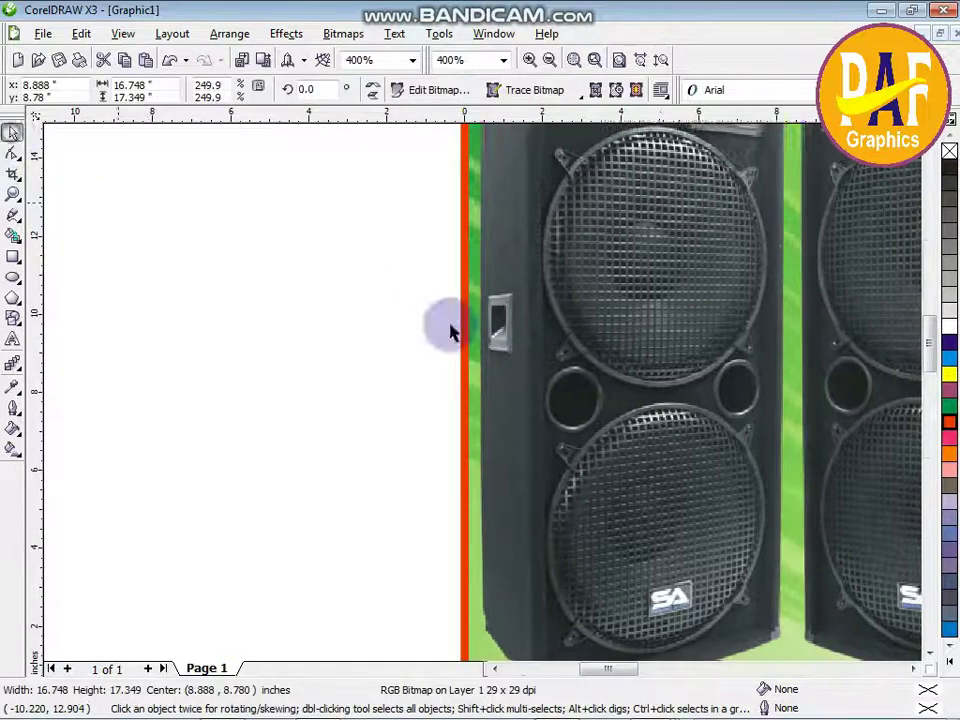
pyautogui.scroll(-2, 797, 440)
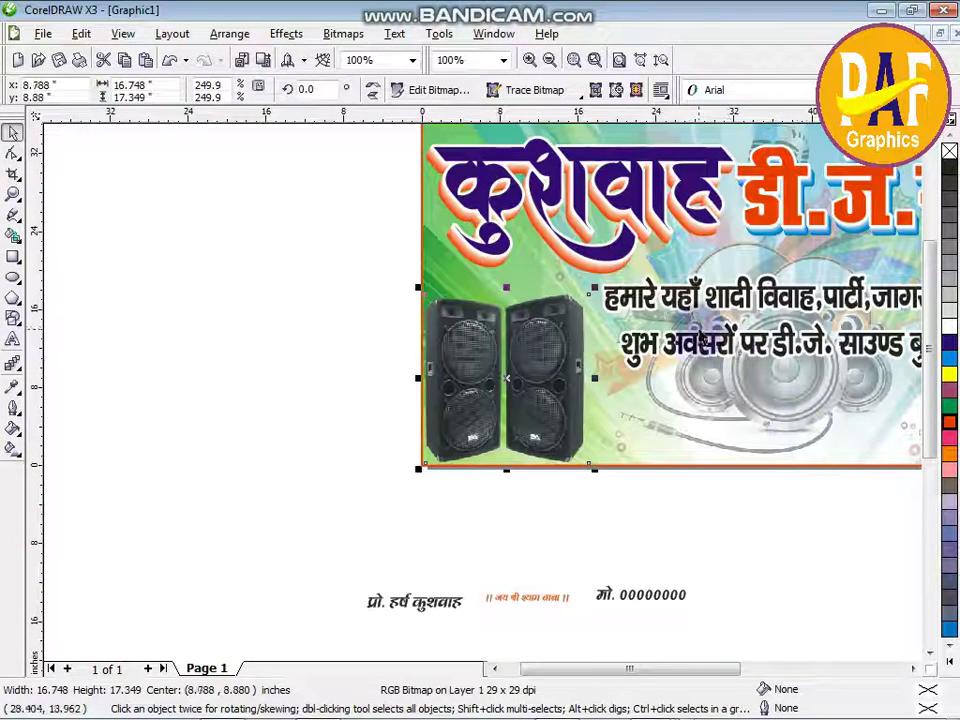
# Select both booking-text lines and nudge them left and slightly up, between the two speaker pairs.
pyautogui.click(699, 332)
pyautogui.keyDown('shift'); pyautogui.click(689, 293); pyautogui.keyUp('shift')
pyautogui.scroll(-1, 802, 372)
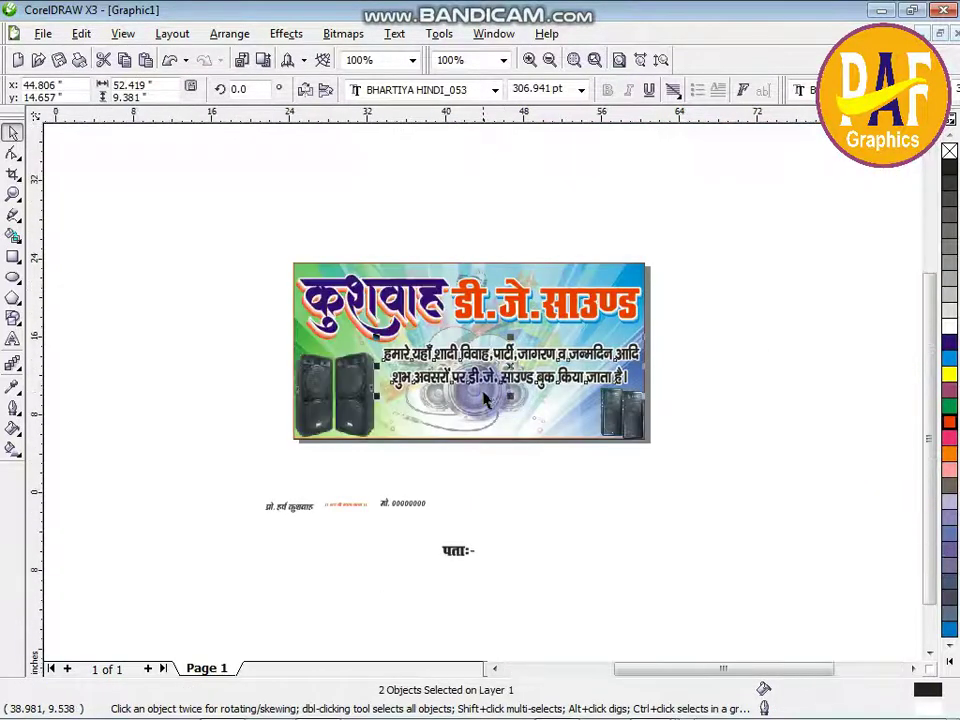
pyautogui.scroll(1, 487, 400)
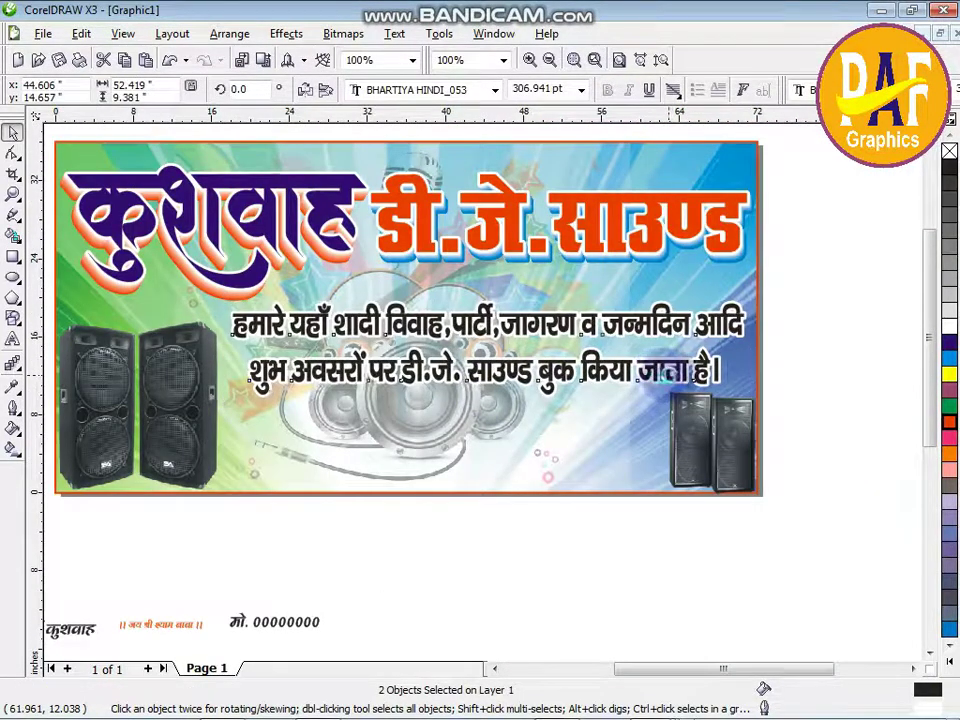
pyautogui.press('Left')
pyautogui.press('Left')
pyautogui.press('Left')
pyautogui.press('Left')
pyautogui.press('Left')
pyautogui.press('Left')
pyautogui.press('Left')
pyautogui.press('Left')
pyautogui.press('Left')
pyautogui.press('Left')
pyautogui.press('Up')
# Enlarge the right speaker pair and shrink the second booking-text line to about 40.2 in wide so it ends before the speakers.
pyautogui.click(722, 420)
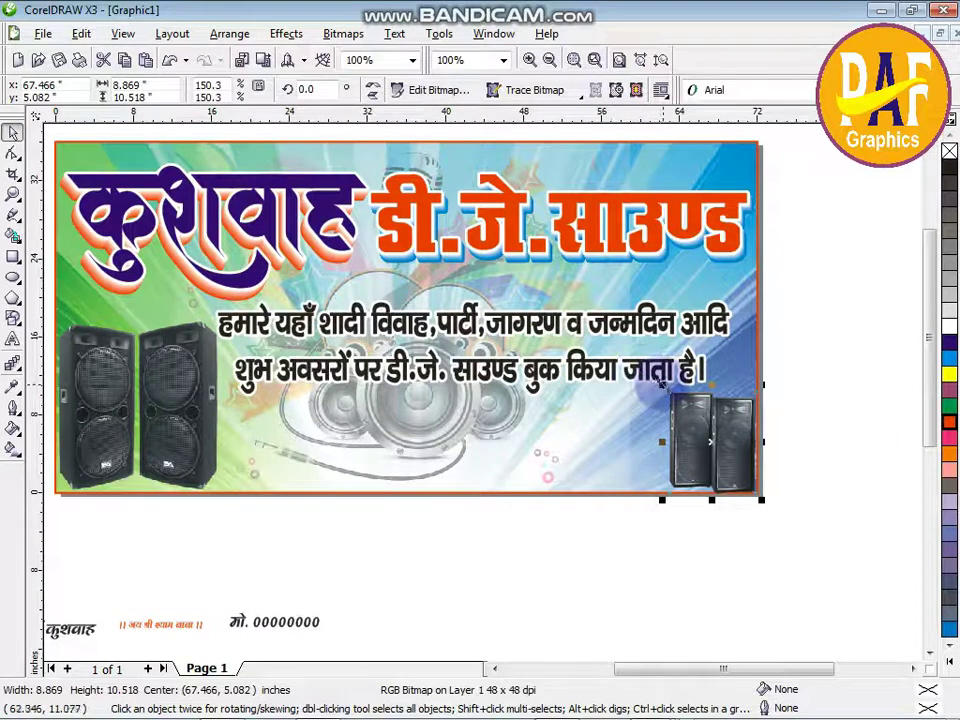
pyautogui.moveTo(662, 384); pyautogui.dragTo(633, 346)
pyautogui.click(686, 352)
pyautogui.moveTo(706, 354); pyautogui.dragTo(632, 352)
pyautogui.press('Up')
pyautogui.press('Up')
pyautogui.press('Up')
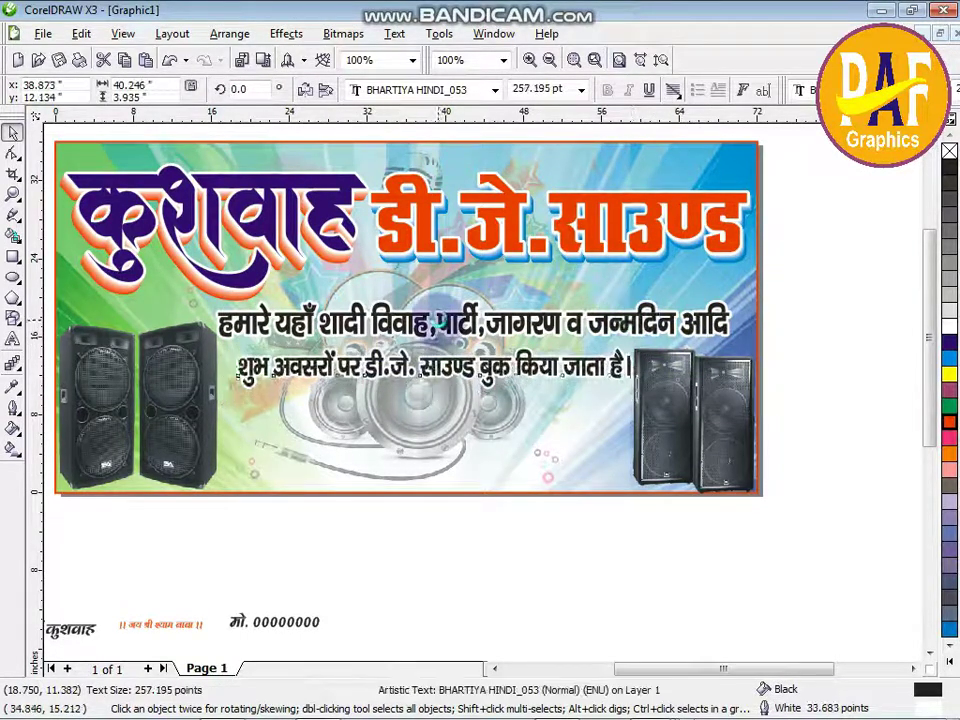
# Shrink the first booking-text line to about 51.1 in wide and nudge both lines up, shifting the second slightly left.
pyautogui.click(654, 315)
pyautogui.moveTo(736, 296); pyautogui.dragTo(718, 301)
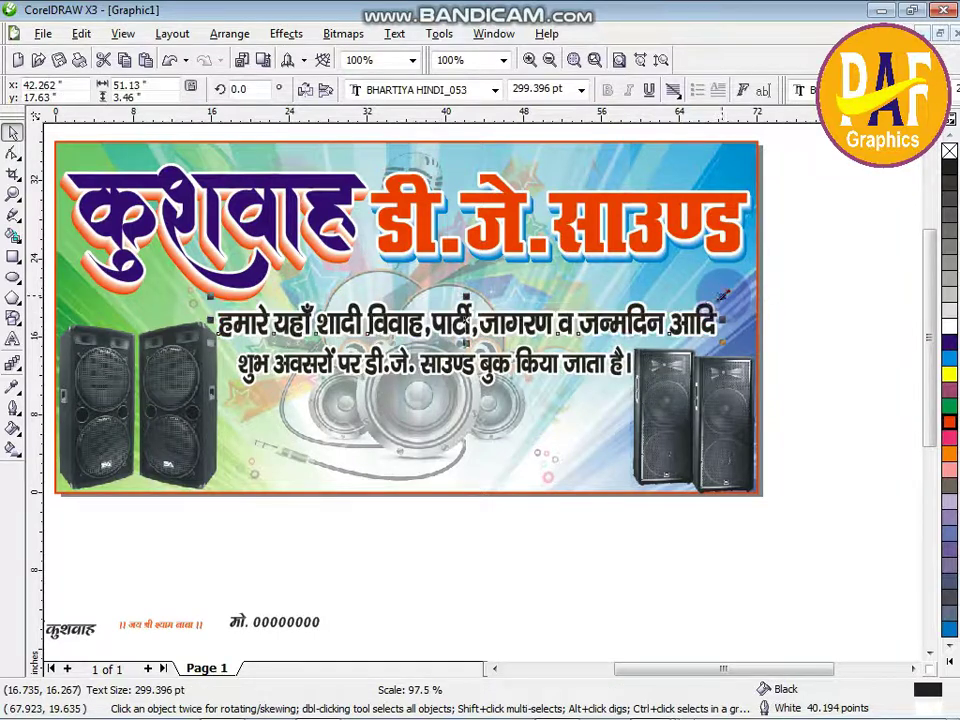
pyautogui.press('Up')
pyautogui.press('Up')
pyautogui.click(588, 364)
pyautogui.press('Up')
pyautogui.press('Up')
pyautogui.moveTo(440, 393); pyautogui.dragTo(432, 393)
pyautogui.press('Left')
# Move the proprietor-name text onto the banner under the booking text and fill it red.
pyautogui.click(459, 558)
pyautogui.moveTo(57, 640); pyautogui.dragTo(335, 418)
pyautogui.click(950, 423)
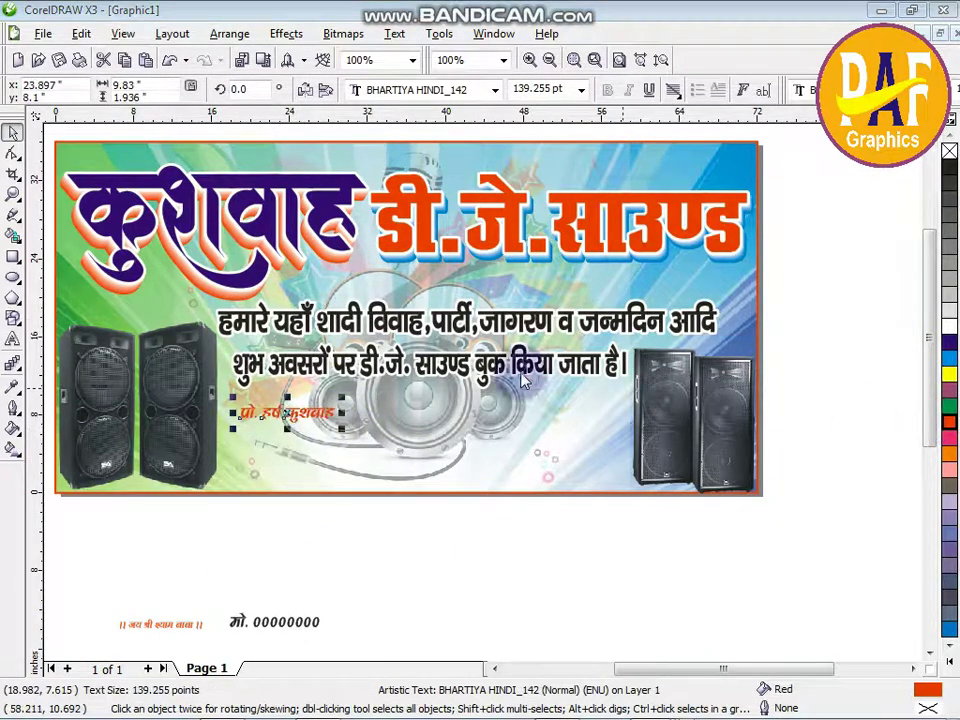
# Give the proprietor text a 20 pt white outline with rounded corners that scales with the image, and enlarge it to about 17.5 in wide.
pyautogui.press('F12')
pyautogui.write('20')
pyautogui.press('Return')
pyautogui.press('F12')
pyautogui.click(384, 229)
pyautogui.click(430, 275)
pyautogui.click(505, 481)
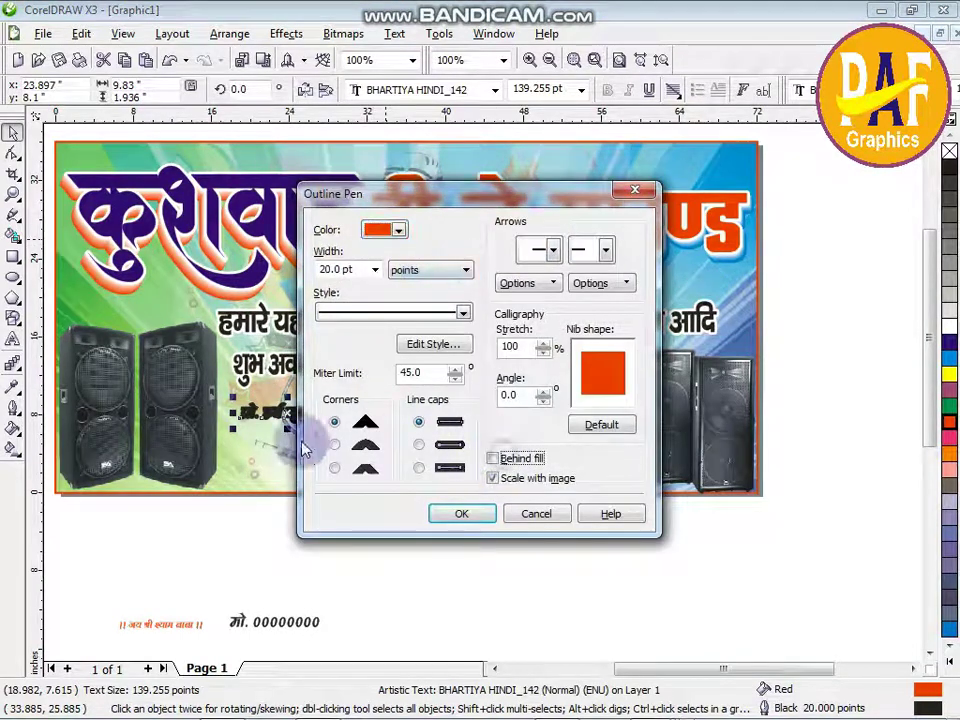
pyautogui.click(340, 445)
pyautogui.click(378, 230)
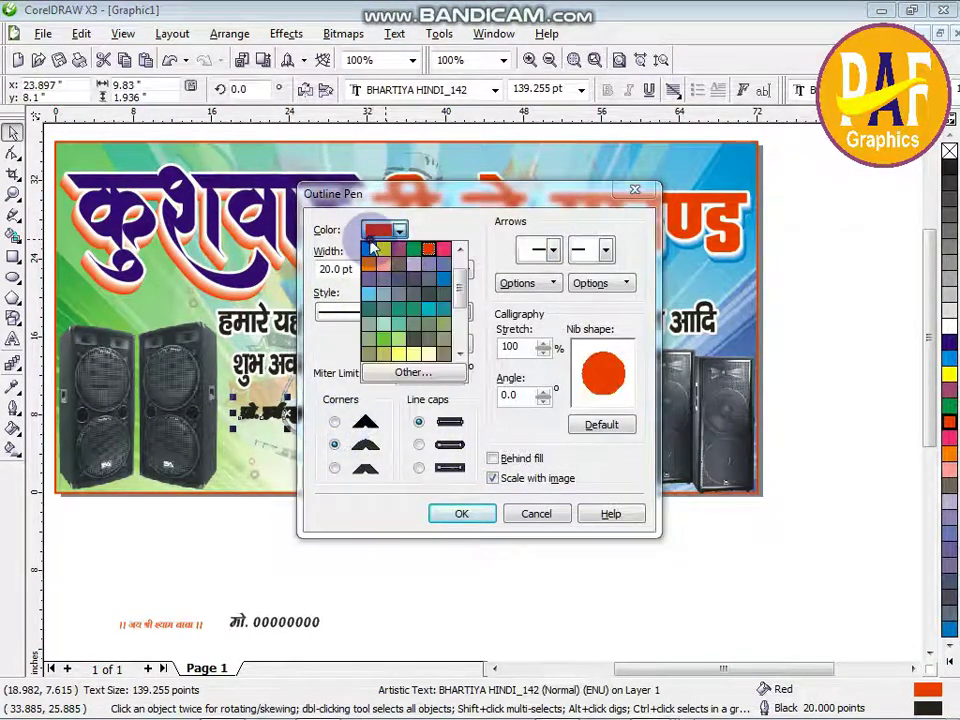
pyautogui.click(437, 266)
pyautogui.press('Return')
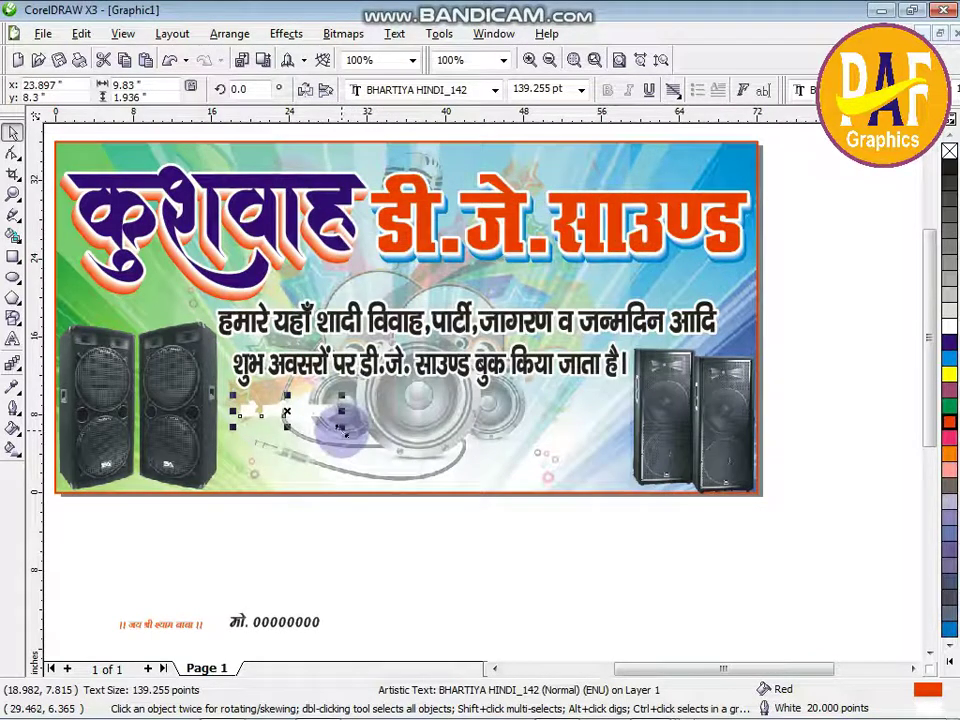
pyautogui.moveTo(342, 428); pyautogui.dragTo(416, 441)
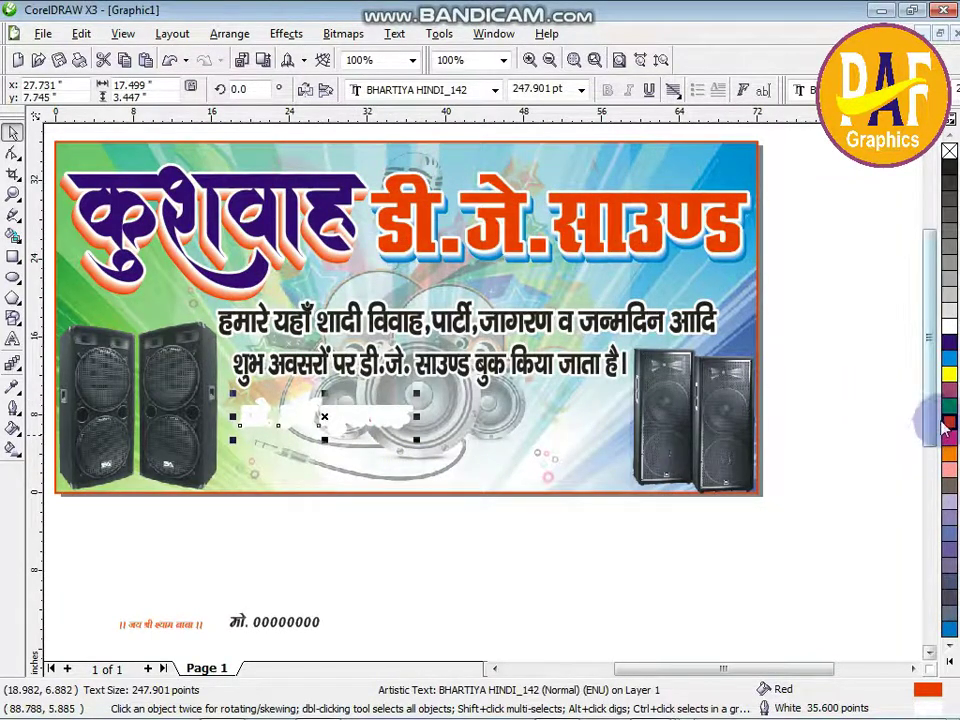
# Set the proprietor text's outline width to 20 pt and place the outline behind the fill.
pyautogui.press('F12')
pyautogui.click(334, 444)
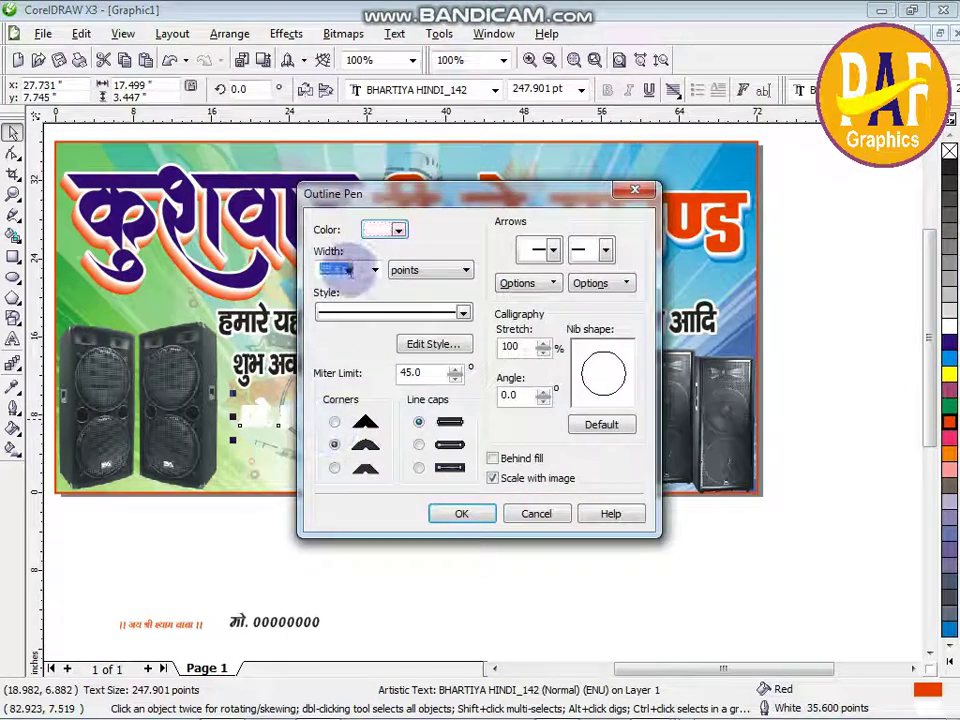
pyautogui.press('Return')
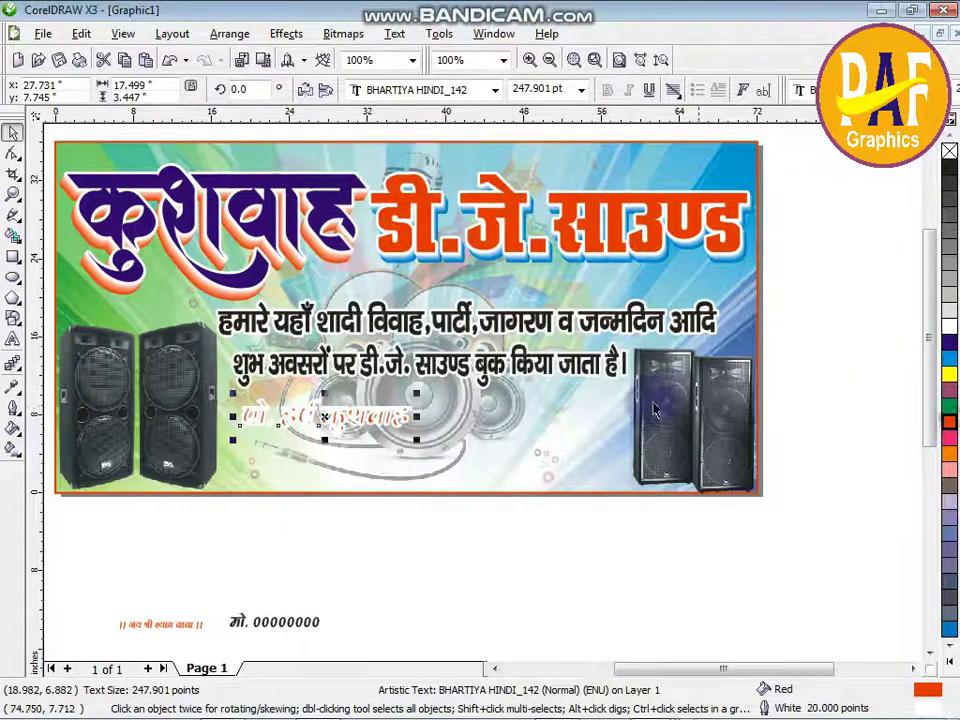
pyautogui.press('F12')
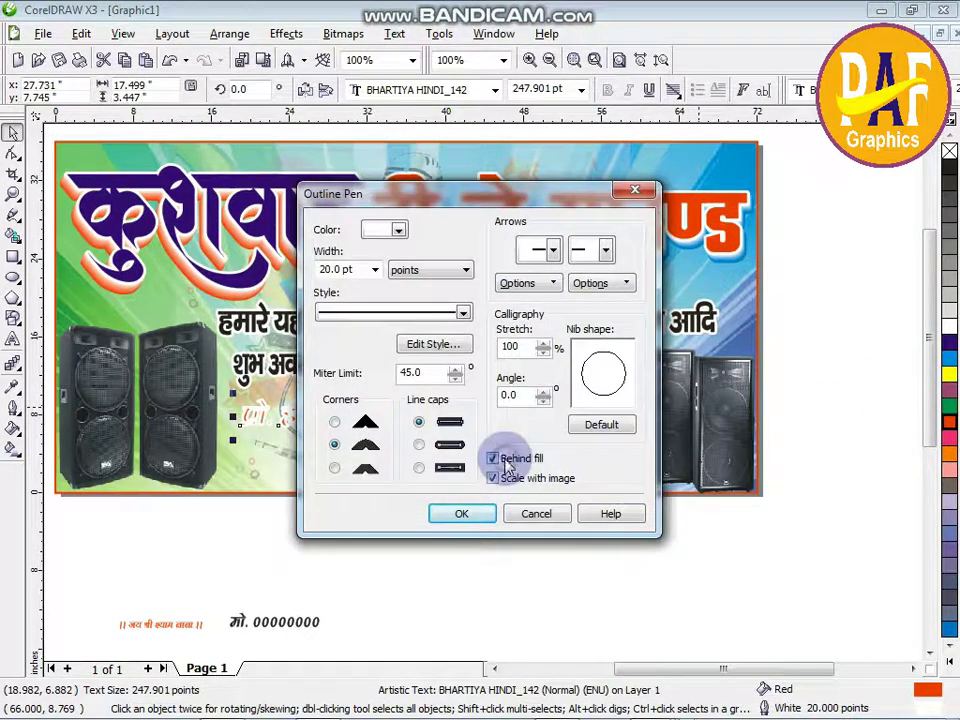
pyautogui.press('Return')
# Nudge the proprietor text slightly up and left and enlarge it to about 20.1 in wide.
pyautogui.press('Up')
pyautogui.press('Up')
pyautogui.press('Left')
pyautogui.moveTo(414, 439); pyautogui.dragTo(439, 444)
# Append the mobile number to the proprietor text in dark blue and enlarge the whole line to about 37 in wide.
pyautogui.doubleClick(429, 423)
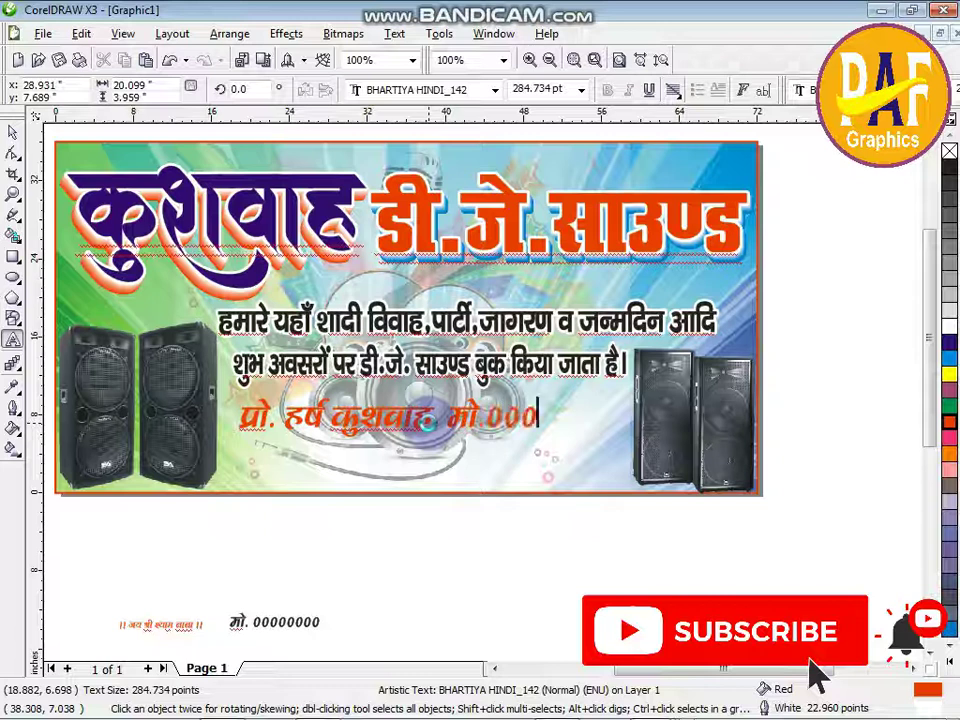
pyautogui.click(445, 413)
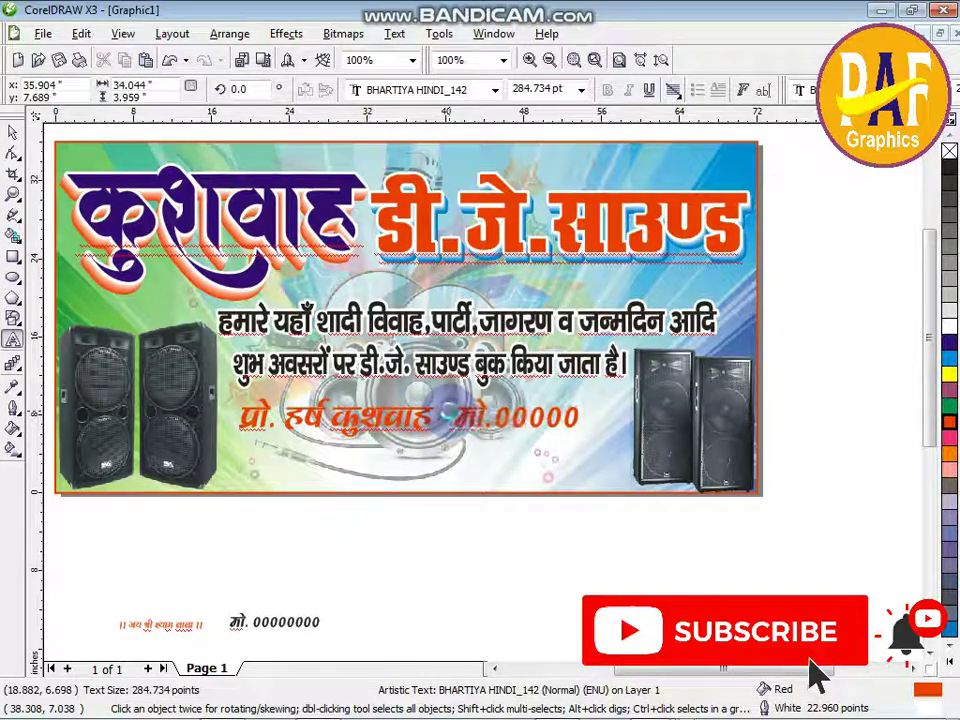
pyautogui.moveTo(453, 415); pyautogui.dragTo(600, 415)
pyautogui.click(950, 342)
pyautogui.click(15, 135)
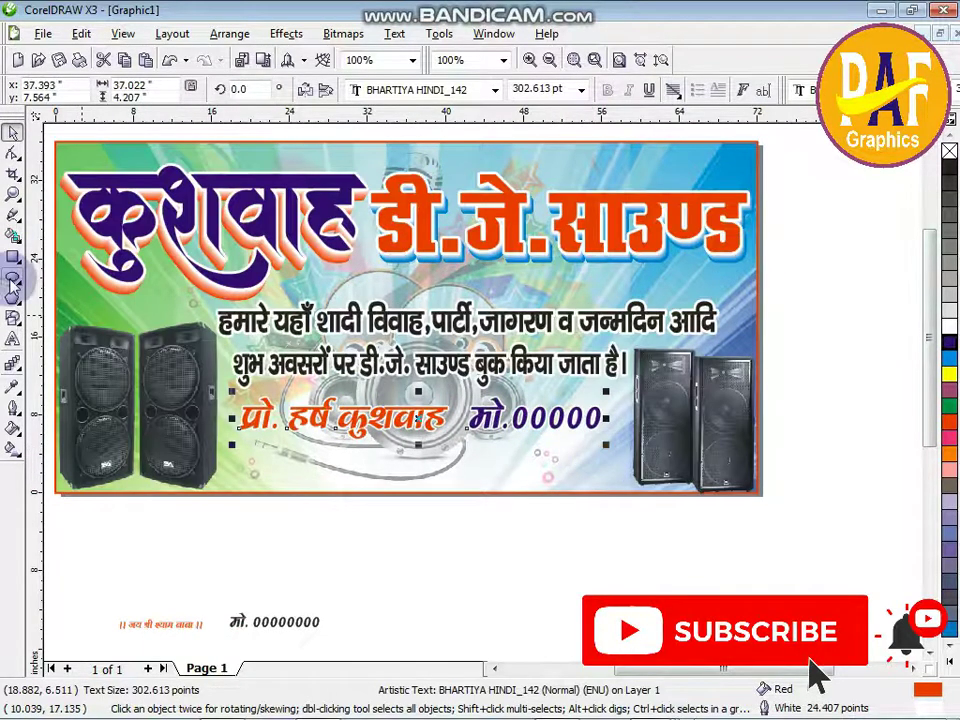
# Draw a rectangle about 38.3 × 7 in across the banner's bottom edge below the contact line and round its corners.
pyautogui.click(13, 257)
pyautogui.moveTo(234, 523); pyautogui.dragTo(607, 453)
pyautogui.click(14, 174)
pyautogui.click(13, 152)
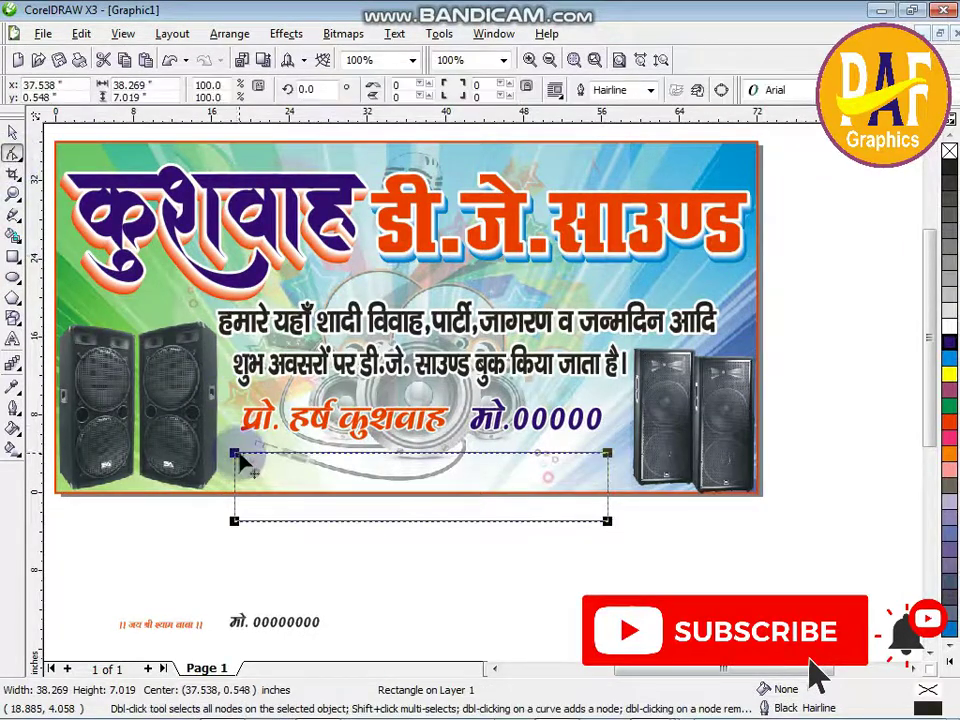
pyautogui.moveTo(235, 454); pyautogui.dragTo(249, 459)
# Smart-fill the part of the rounded rectangle inside the banner, delete the original rectangle and colour the new strip pink.
pyautogui.click(13, 235)
pyautogui.click(308, 465)
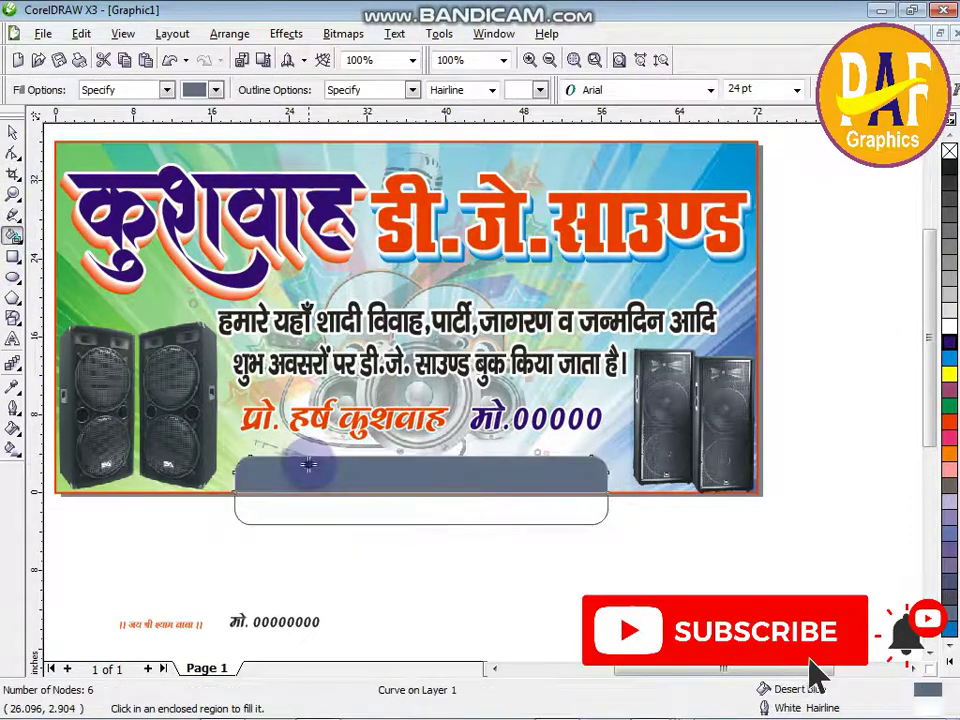
pyautogui.click(14, 133)
pyautogui.click(555, 524)
pyautogui.press('Delete')
pyautogui.click(543, 483)
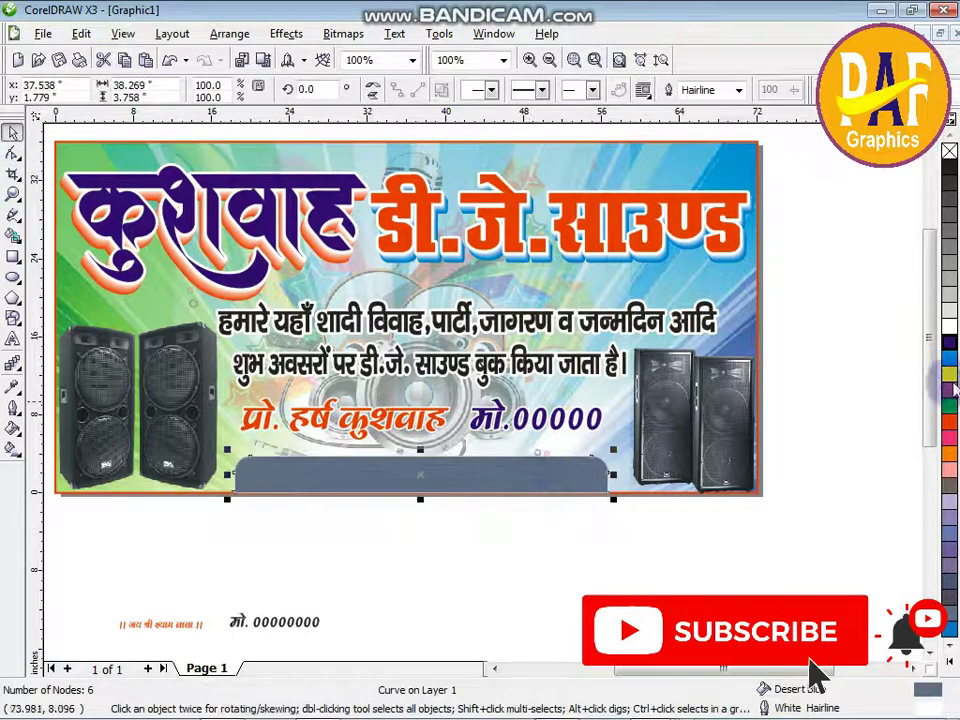
pyautogui.click(951, 454)
# Delete the spare mobile-number text below the banner and move the DJ illustration up closer to the banner.
pyautogui.click(192, 630)
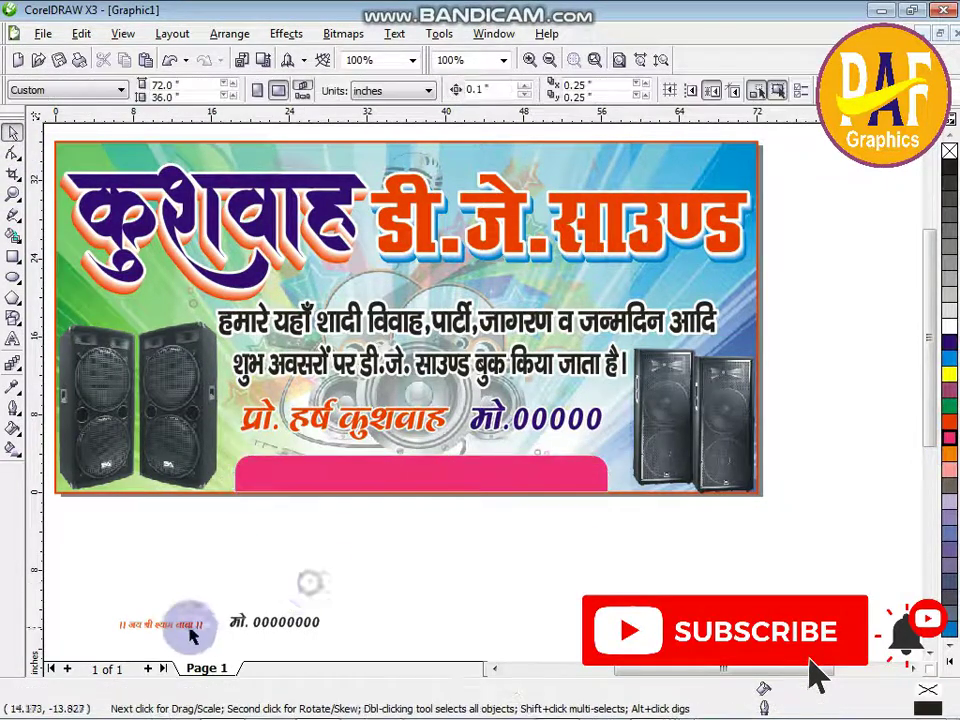
pyautogui.scroll(-1, 276, 632)
pyautogui.click(483, 393)
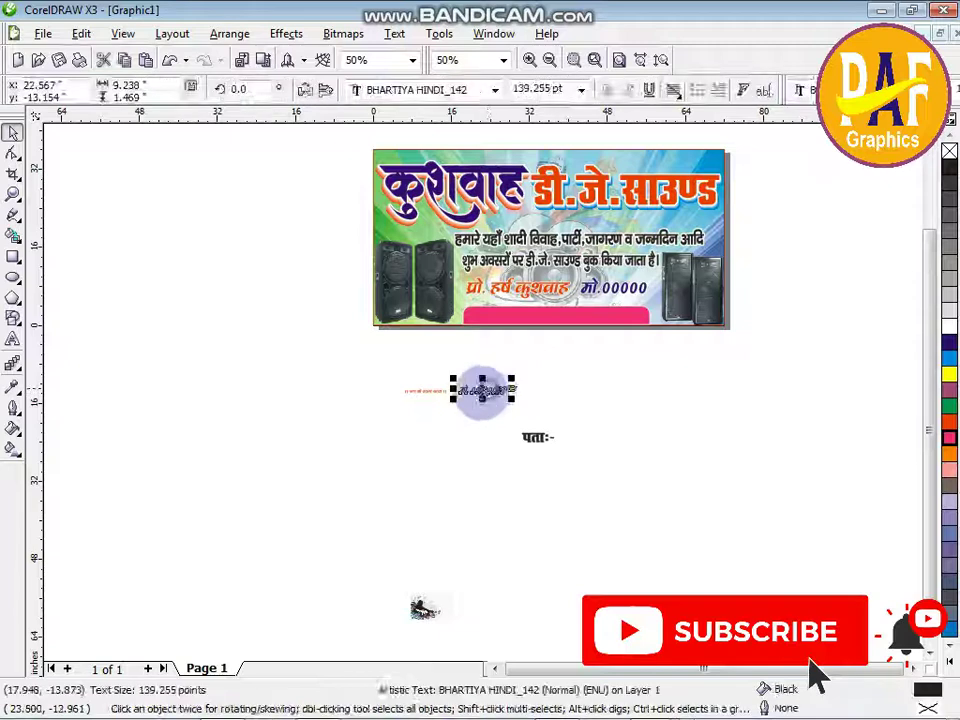
pyautogui.press('Delete')
pyautogui.click(422, 614)
pyautogui.moveTo(422, 612); pyautogui.dragTo(417, 488)
# Move the पताः- label onto the start of the pink address strip and colour it white.
pyautogui.moveTo(534, 442); pyautogui.dragTo(493, 317)
pyautogui.scroll(2, 493, 317)
pyautogui.moveTo(485, 395); pyautogui.dragTo(434, 408)
pyautogui.click(949, 325)
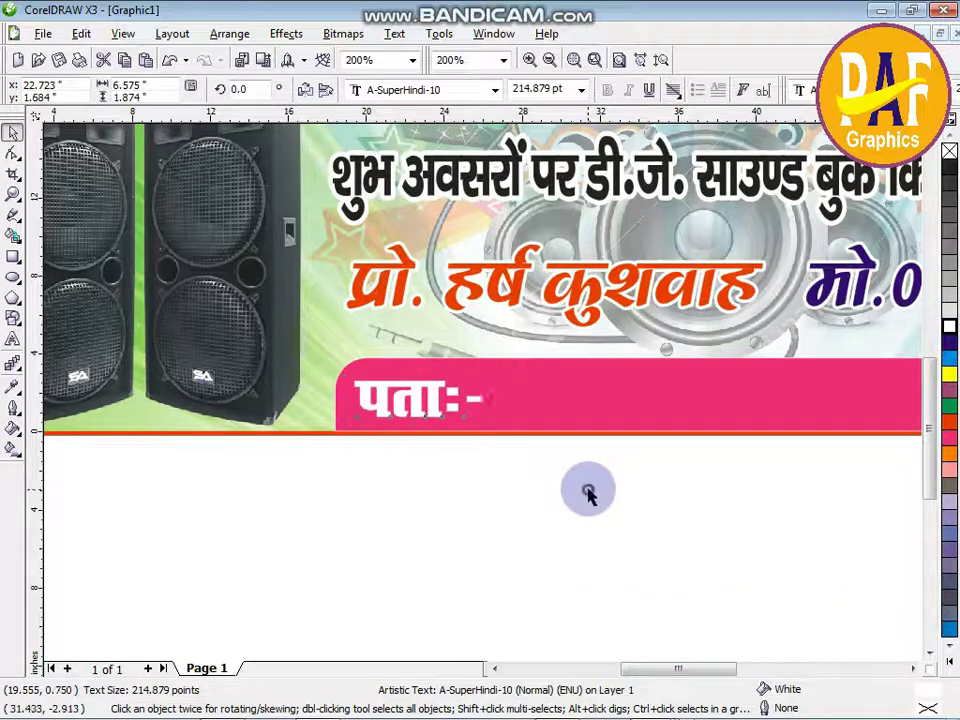
pyautogui.click(588, 492)
# Move the "।। जय श्री श्याम बाबा ।।" line to the banner's top centre and enlarge it to about 16.3 in wide.
pyautogui.scroll(-2, 483, 400)
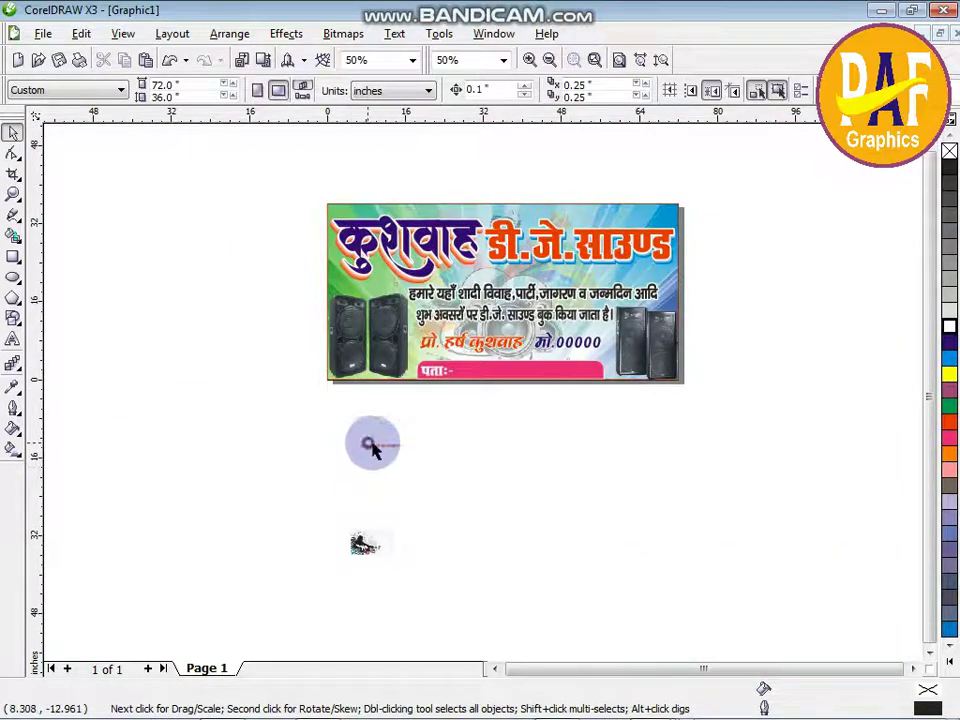
pyautogui.moveTo(370, 443); pyautogui.dragTo(480, 286)
pyautogui.moveTo(385, 447); pyautogui.dragTo(522, 214)
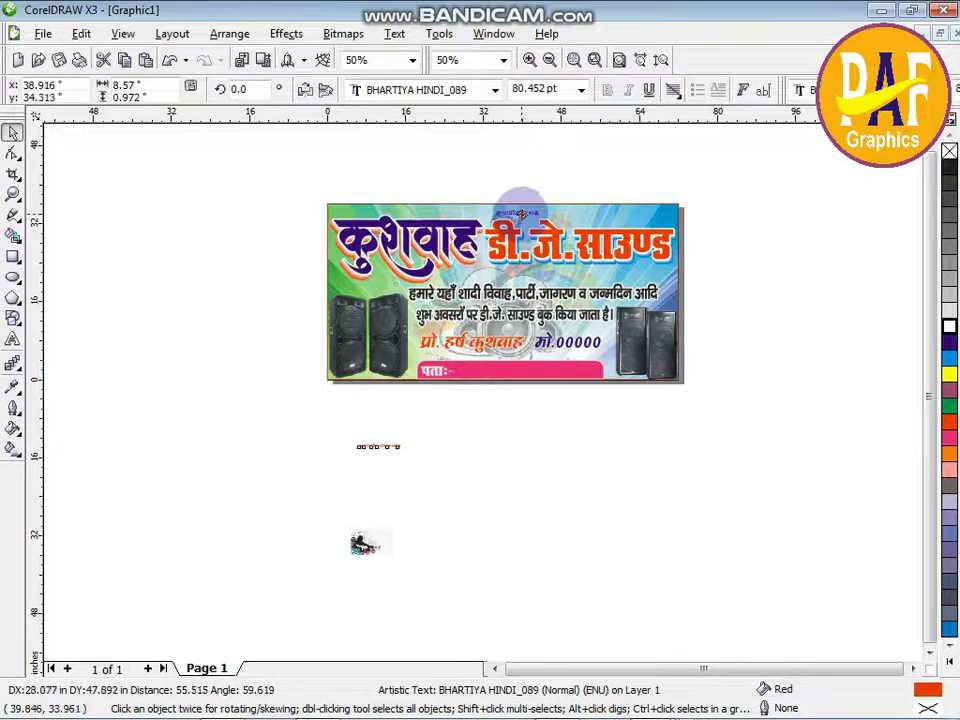
pyautogui.scroll(1, 514, 213)
pyautogui.scroll(1, 546, 420)
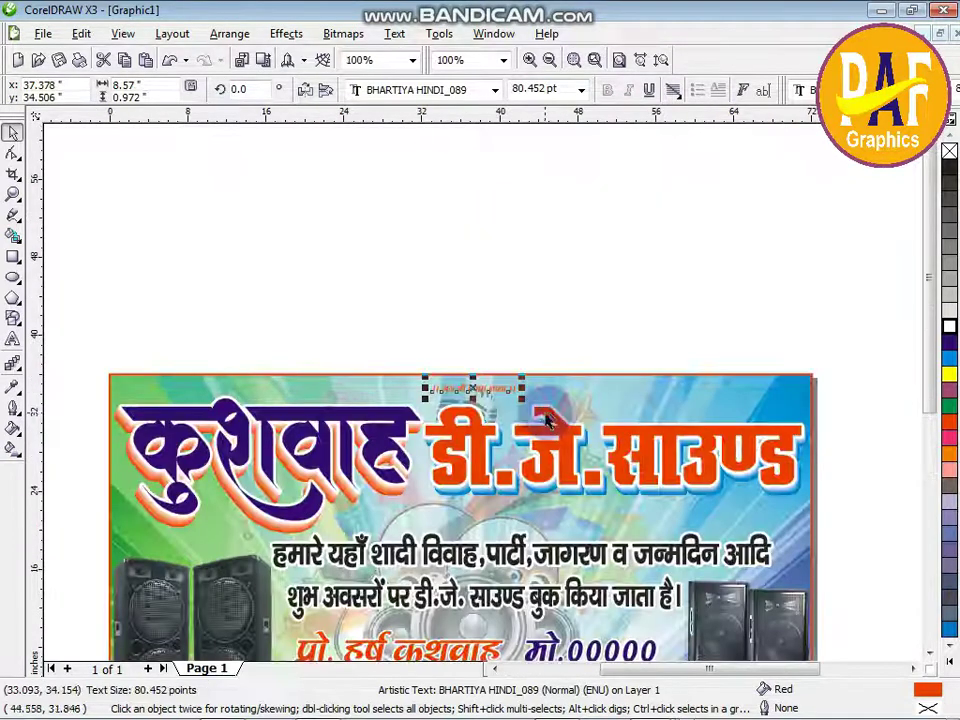
pyautogui.moveTo(521, 398); pyautogui.dragTo(572, 414)
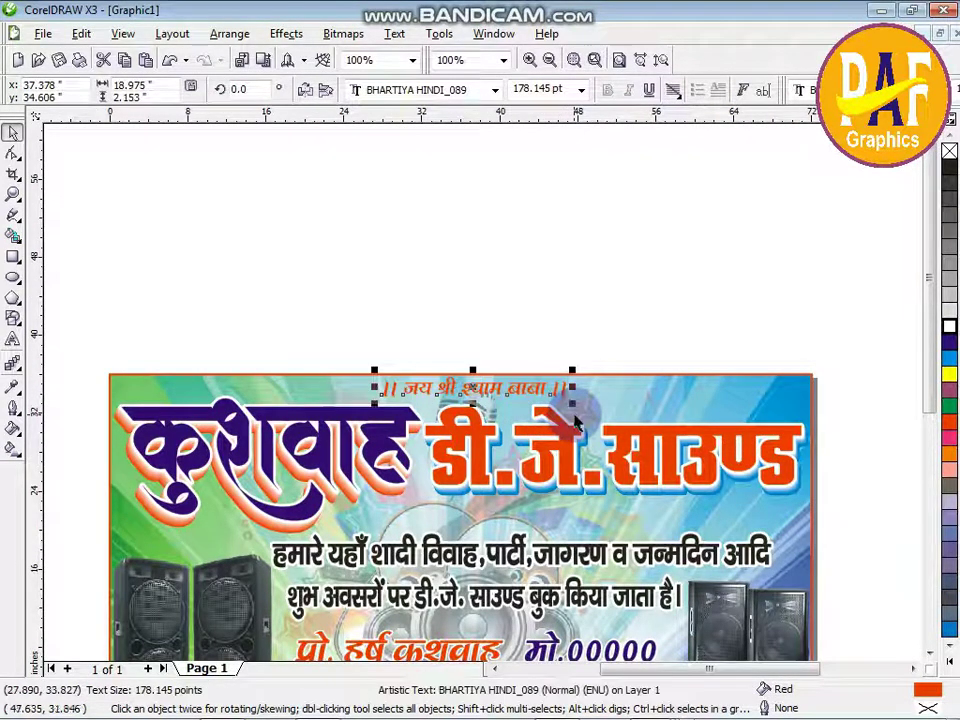
pyautogui.moveTo(570, 370); pyautogui.dragTo(561, 369)
# Give the top line a 25 pt white outline with rounded corners, behind the fill and scaling with the image, and nudge it down.
pyautogui.press('F12')
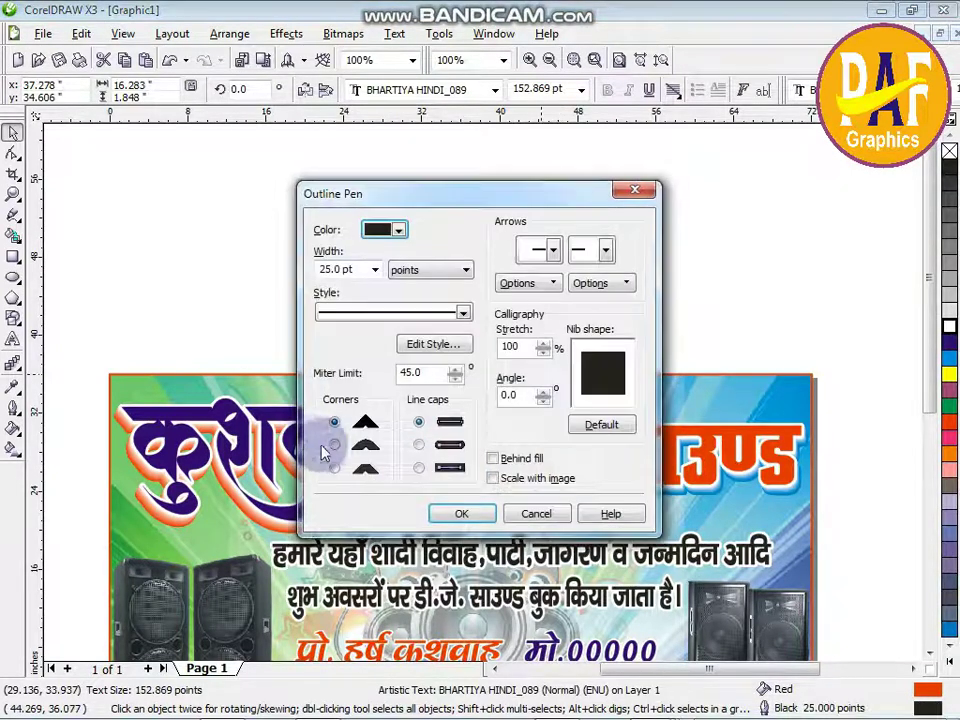
pyautogui.click(334, 444)
pyautogui.click(507, 480)
pyautogui.click(396, 232)
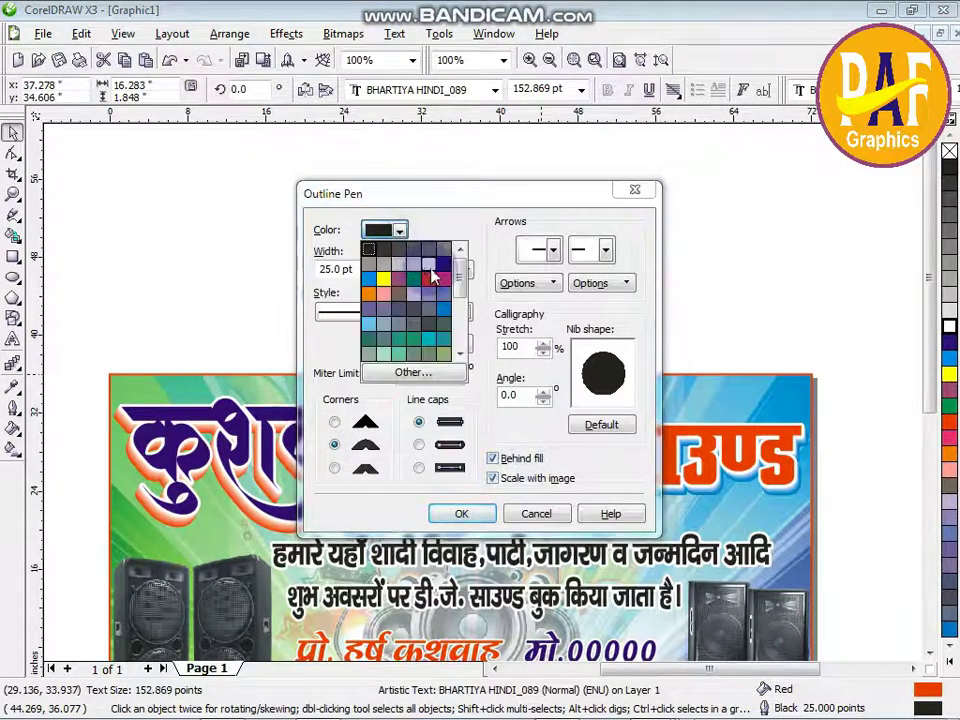
pyautogui.click(430, 266)
pyautogui.press('Return')
pyautogui.press('Down')
pyautogui.press('Down')
pyautogui.click(631, 286)
# Nudge the डी.जे.साउण्ड title right and give it a linear red-to-dark-brown fountain fill at 90° with 20% edge pad.
pyautogui.click(560, 427)
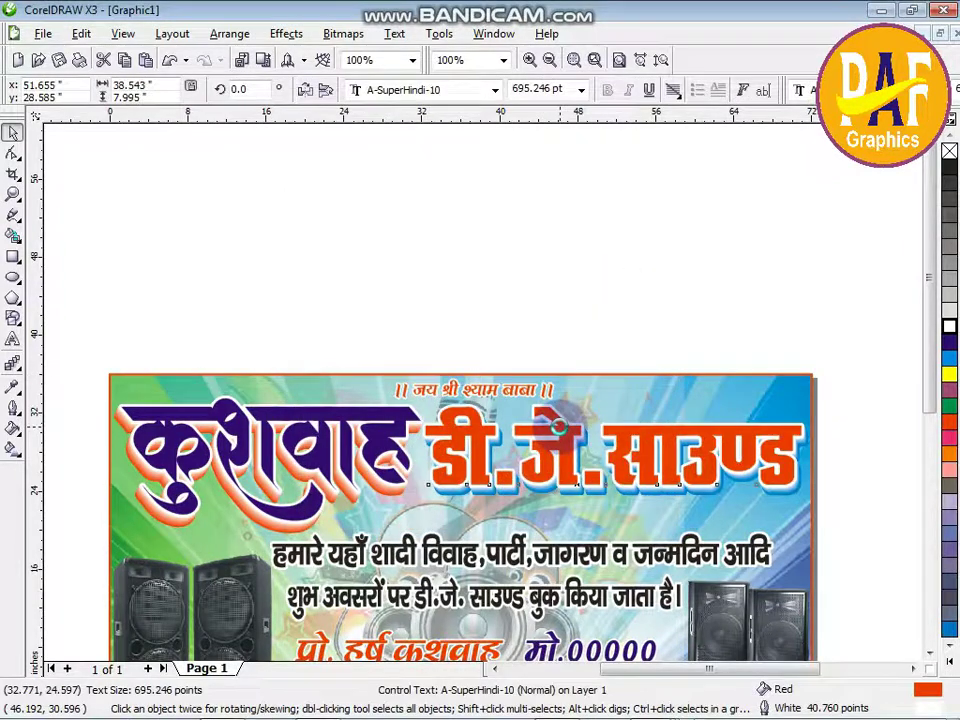
pyautogui.press('Right')
pyautogui.press('F11')
pyautogui.click(421, 357)
pyautogui.click(466, 498)
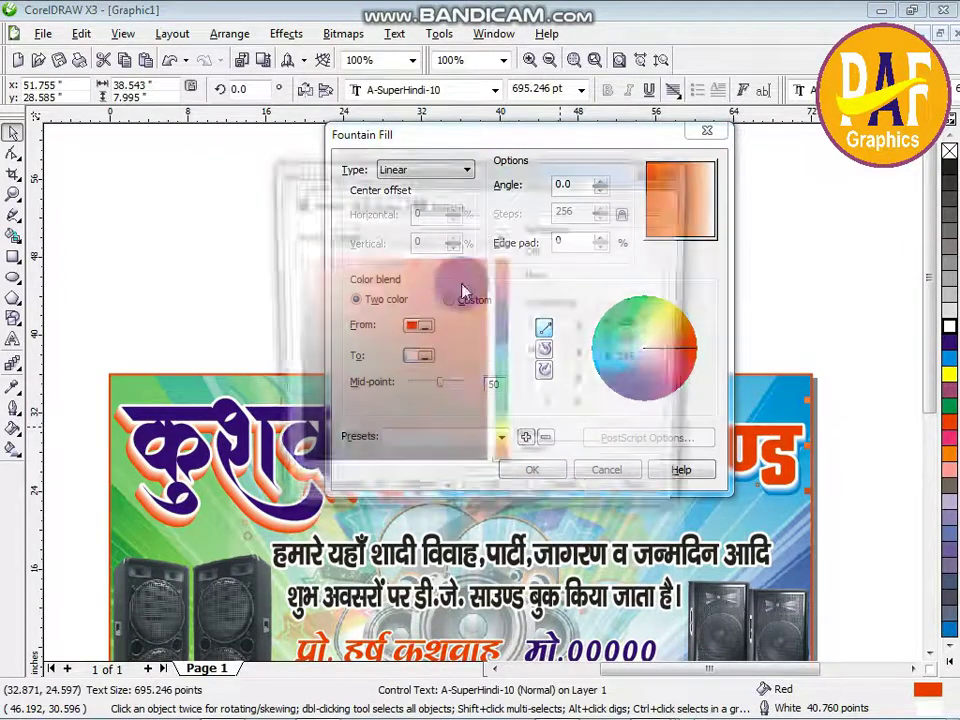
pyautogui.click(467, 407)
pyautogui.click(493, 499)
pyautogui.doubleClick(565, 184)
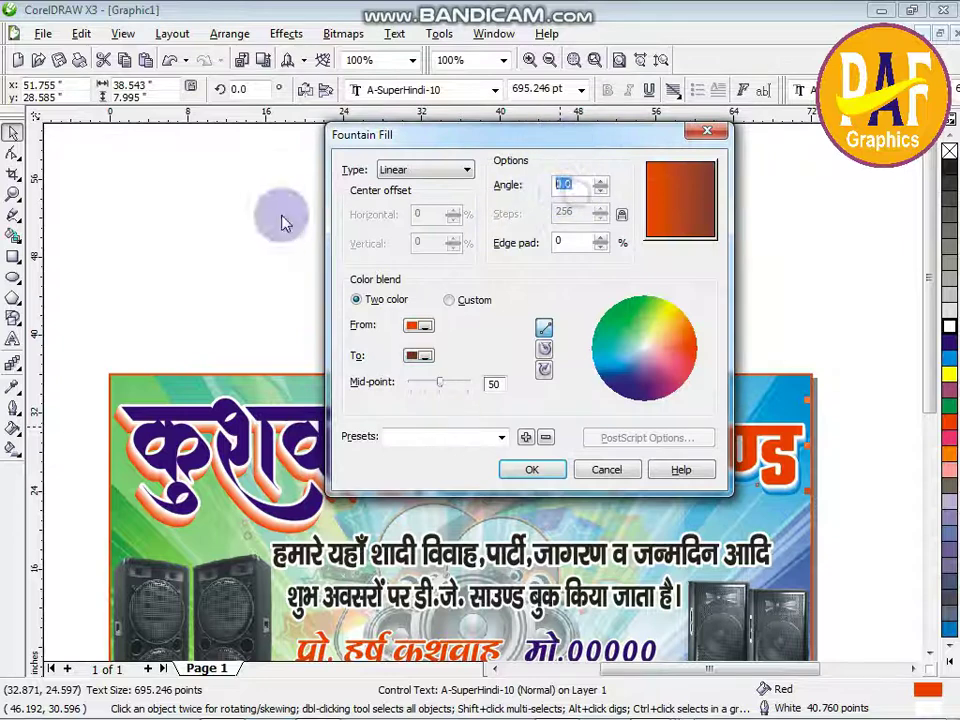
pyautogui.write('90')
pyautogui.press('Return')
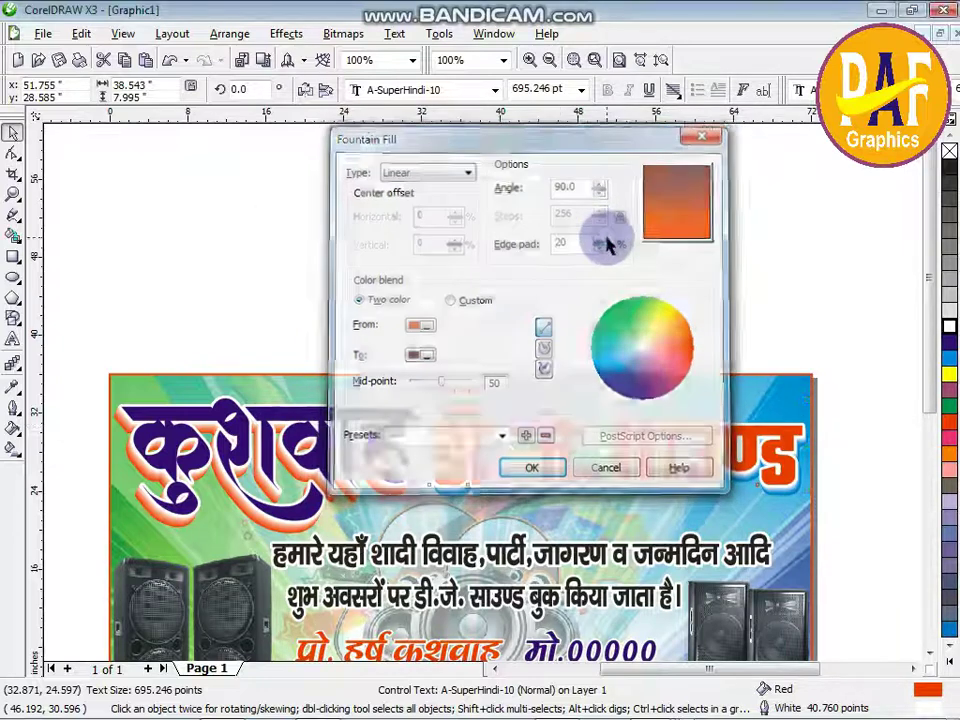
# Enlarge the DJ illustration below the banner to about 52.6 in wide.
pyautogui.scroll(-2, 485, 398)
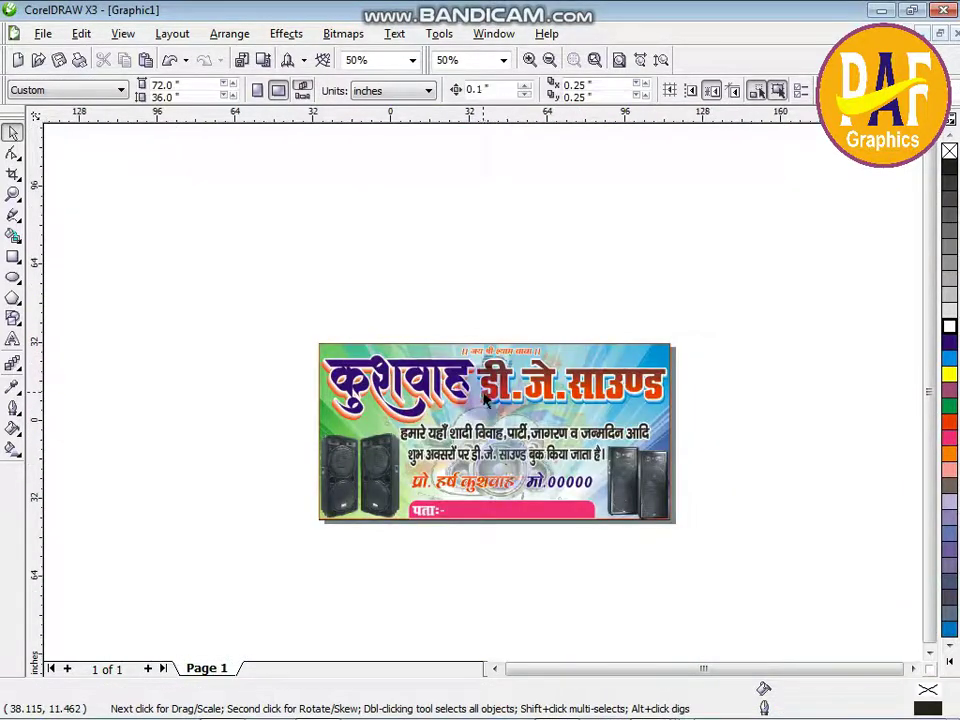
pyautogui.click(390, 456)
pyautogui.click(392, 461)
pyautogui.click(388, 460)
pyautogui.moveTo(404, 462); pyautogui.dragTo(510, 525)
pyautogui.scroll(1, 483, 396)
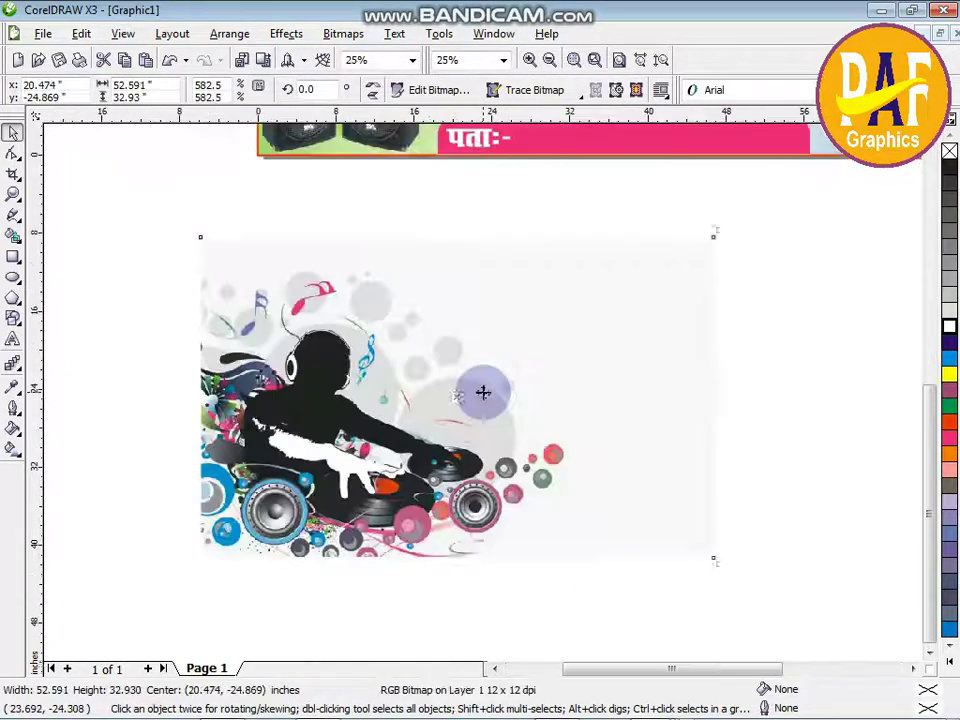
# Crop the DJ illustration to about 37.7 × 30.1 in, cutting off the empty area beside and above the artwork.
pyautogui.click(13, 175)
pyautogui.moveTo(201, 266); pyautogui.dragTo(570, 556)
pyautogui.doubleClick(400, 375)
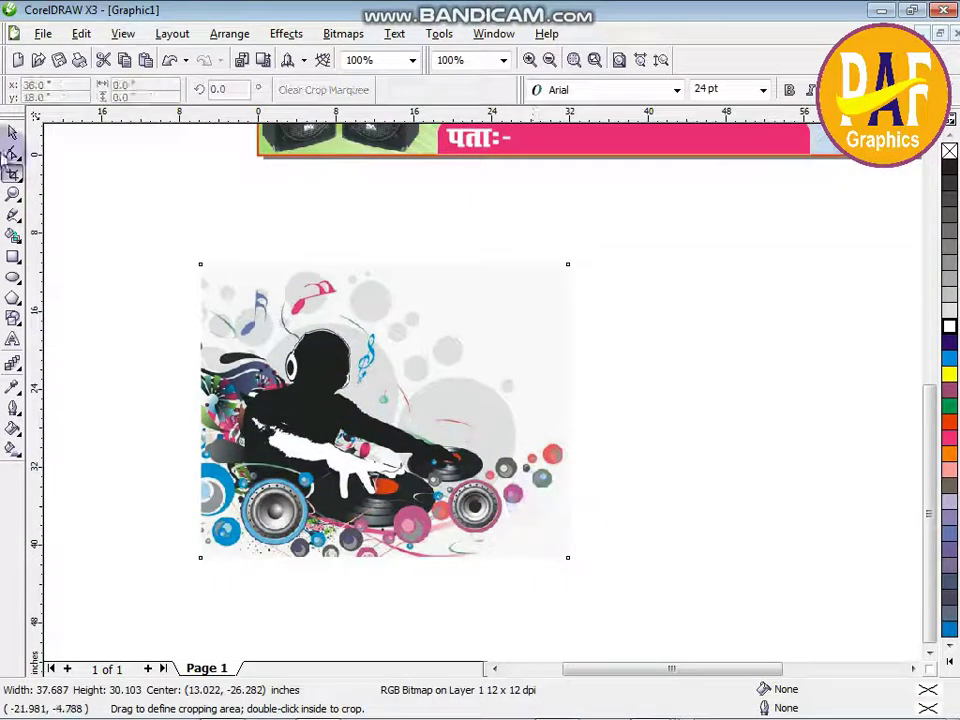
# Apply a uniform transparency to the DJ illustration and raise it above 50.
pyautogui.click(22, 354)
pyautogui.click(154, 374)
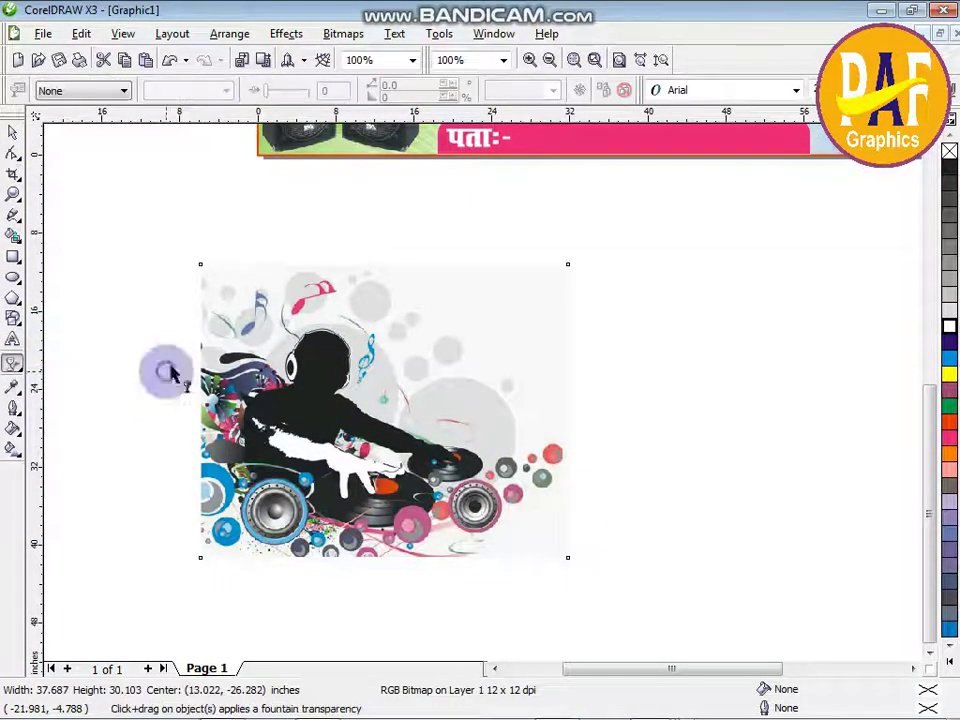
pyautogui.click(90, 90)
pyautogui.click(54, 114)
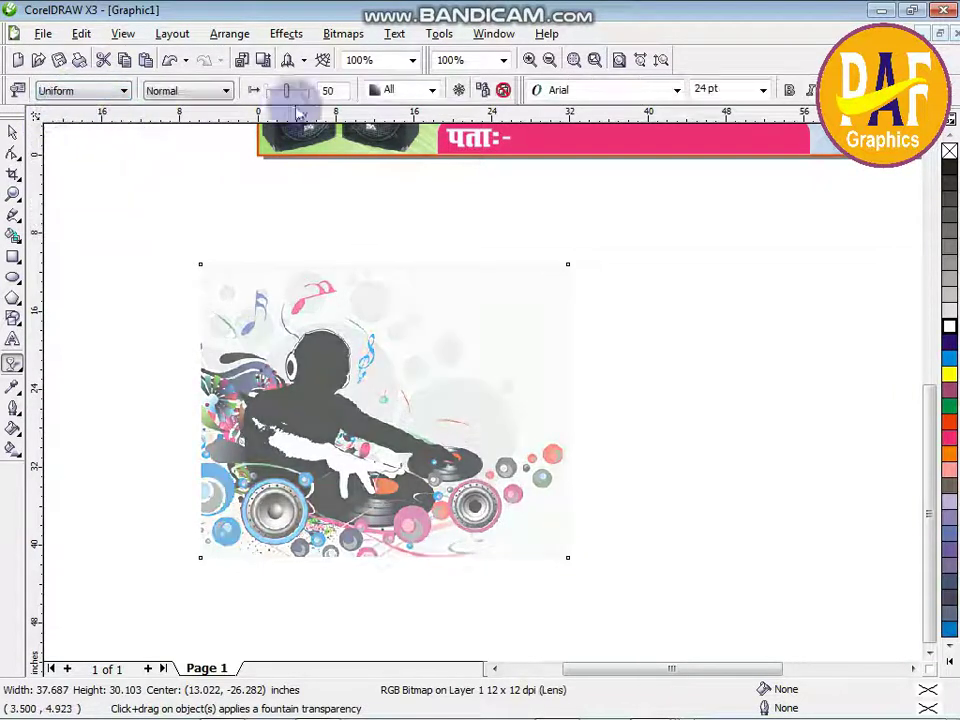
pyautogui.moveTo(308, 103)
pyautogui.mouseDown()
pyautogui.moveTo(300, 92)
pyautogui.moveTo(306, 97)
pyautogui.mouseUp()
# Move the transparent DJ illustration onto the banner's upper left area and scale it down to about 26.4 in wide.
pyautogui.click(12, 131)
pyautogui.scroll(-2, 470, 385)
pyautogui.moveTo(430, 392); pyautogui.dragTo(446, 271)
pyautogui.scroll(2, 446, 271)
pyautogui.scroll(2, 653, 229)
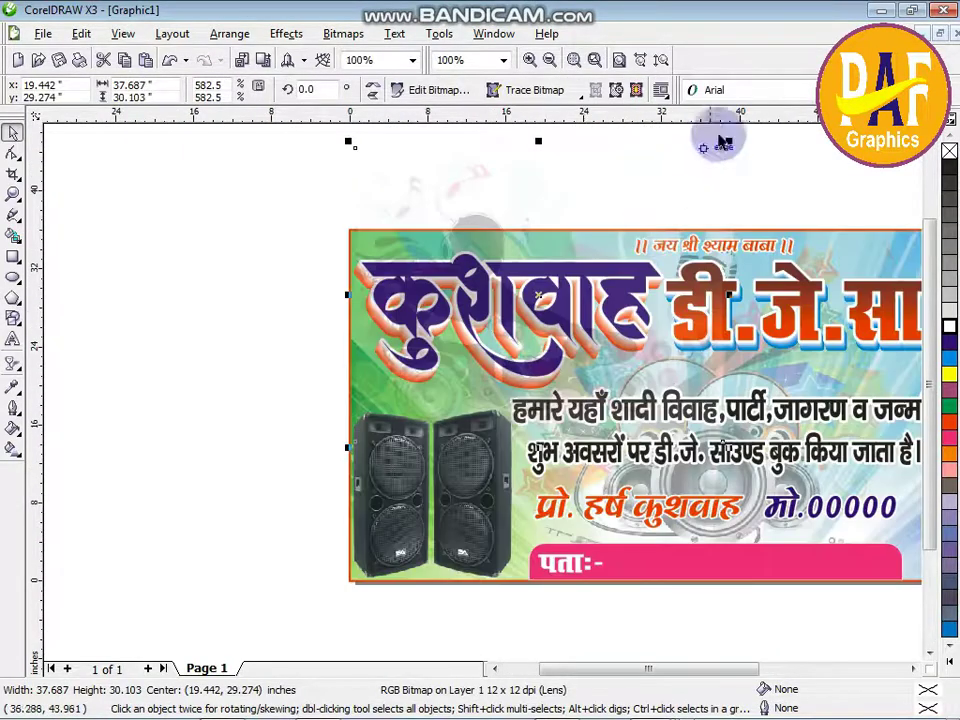
pyautogui.moveTo(727, 145); pyautogui.dragTo(645, 230)
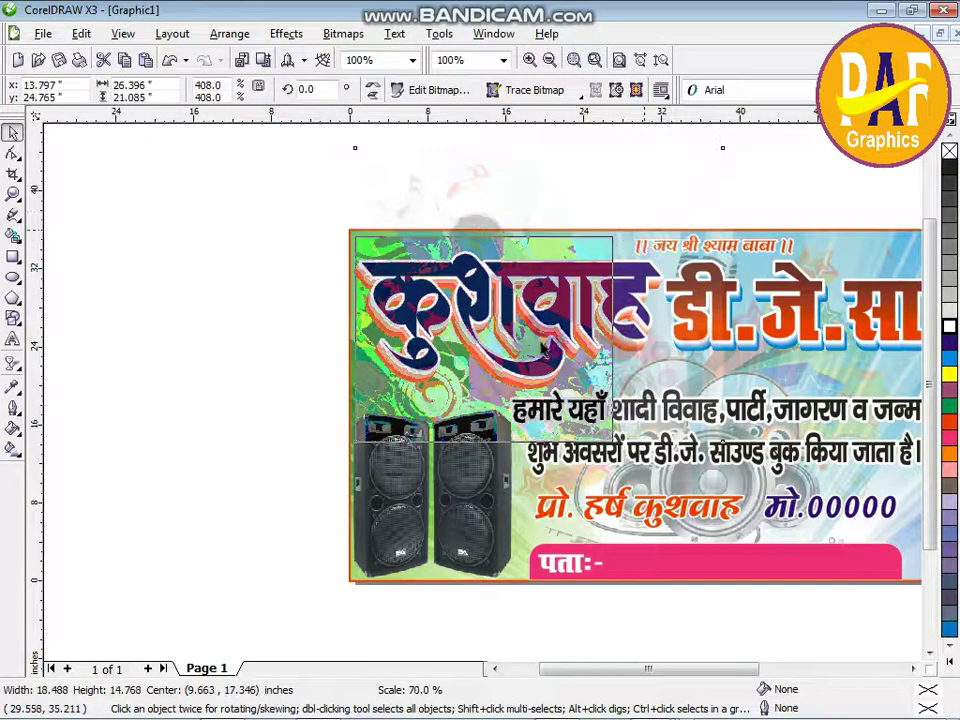
pyautogui.moveTo(475, 391); pyautogui.dragTo(468, 383)
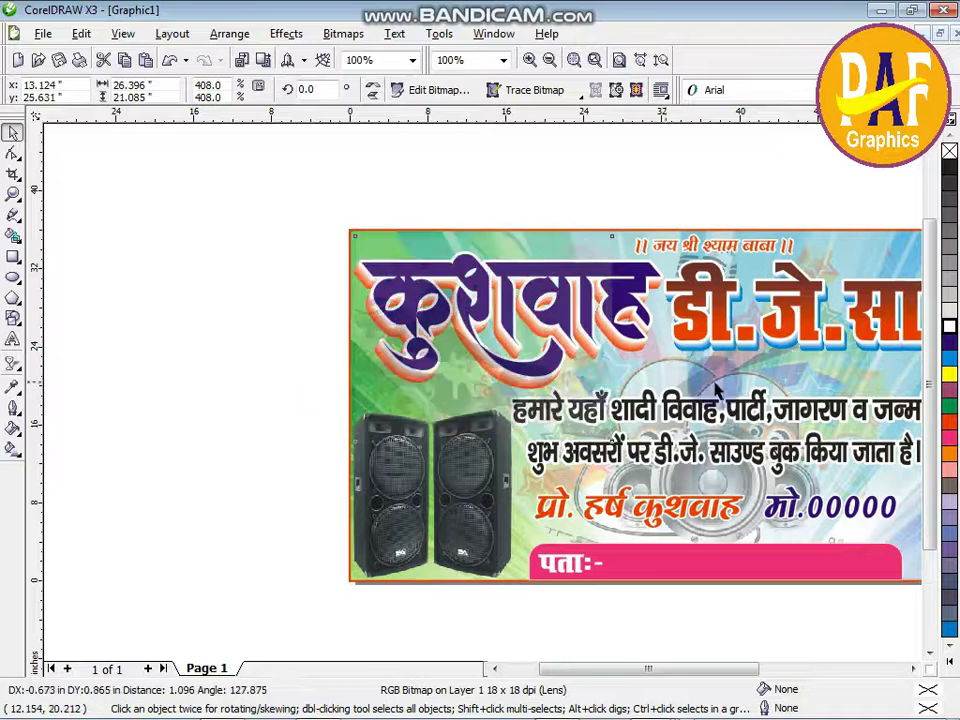
pyautogui.click(484, 400)
pyautogui.press('Escape')
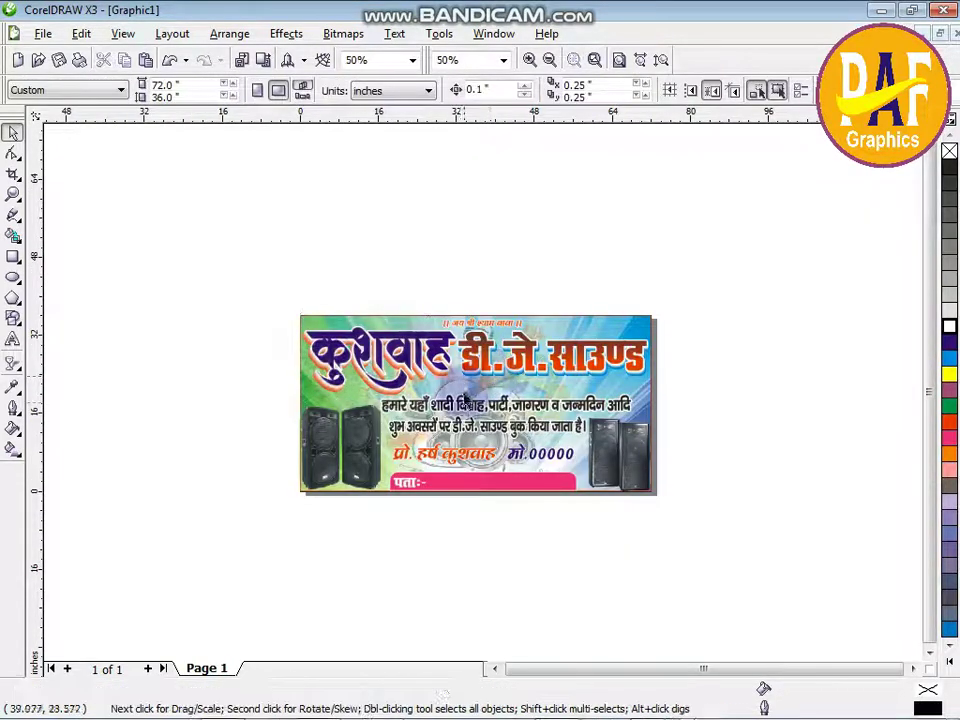
# Nudge the right-hand speaker image slightly left and the booking text slightly right.
pyautogui.scroll(1, 485, 400)
pyautogui.scroll(1, 606, 449)
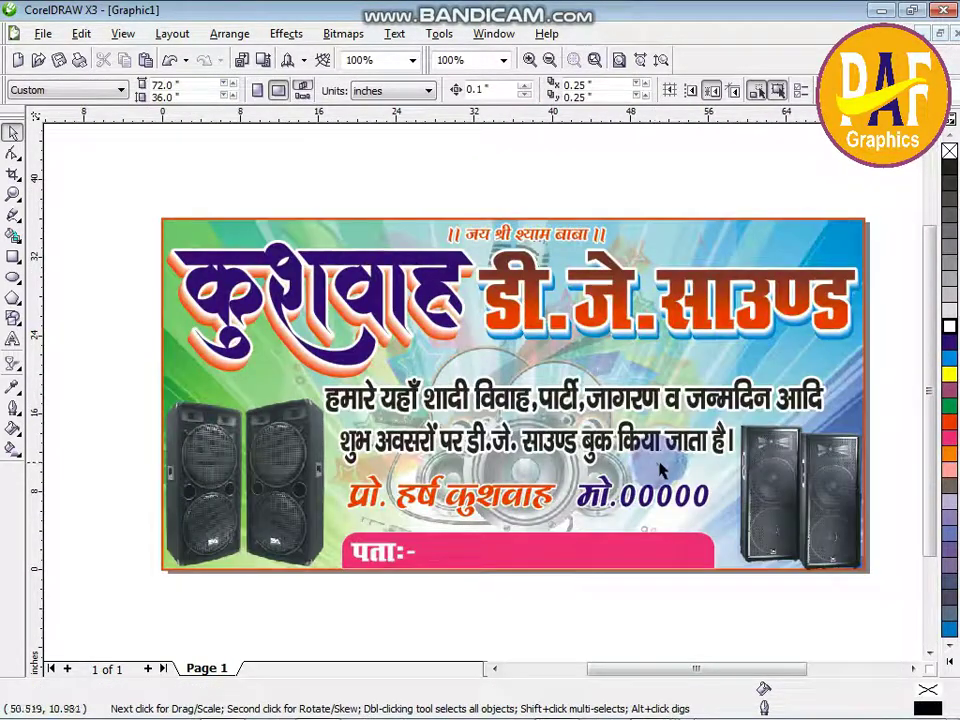
pyautogui.click(758, 482)
pyautogui.click(643, 587)
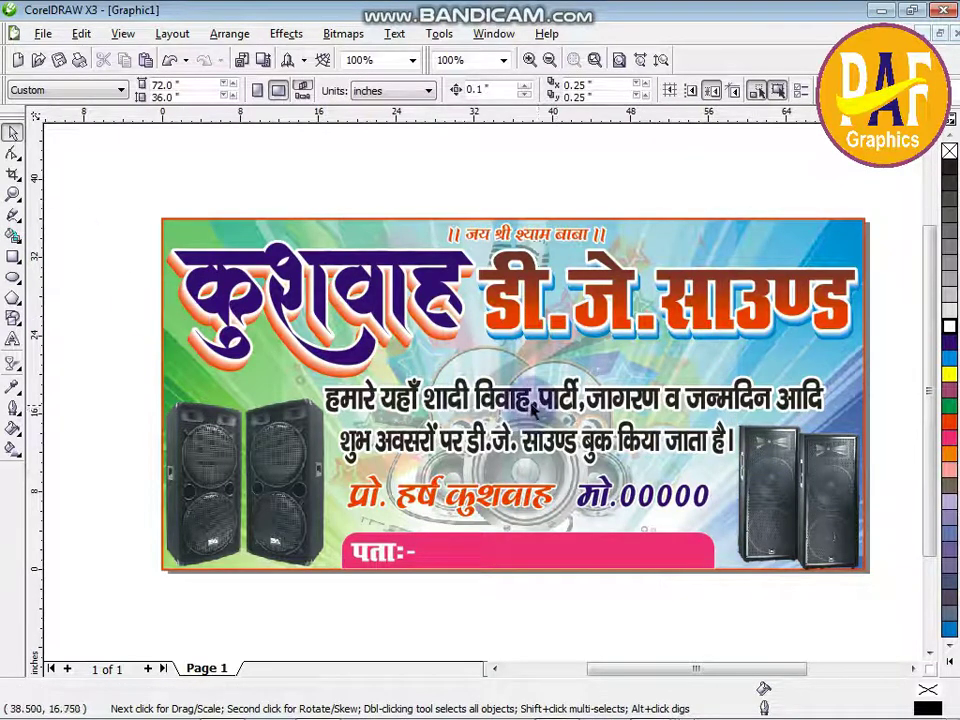
pyautogui.click(537, 408)
# Stretch the blended डी.जे.साउण्ड title downward to about 10.8 in high.
pyautogui.moveTo(484, 204); pyautogui.dragTo(863, 364)
pyautogui.click(846, 323)
pyautogui.click(837, 335)
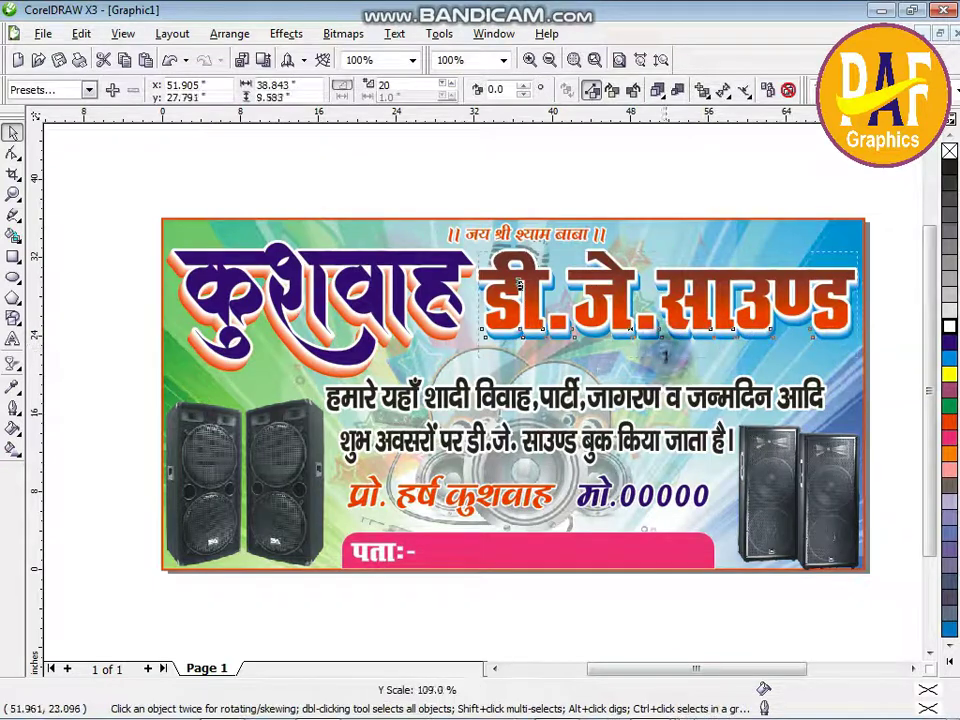
# Deselect the title and check the whole banner in full-screen preview.
pyautogui.click(664, 187)
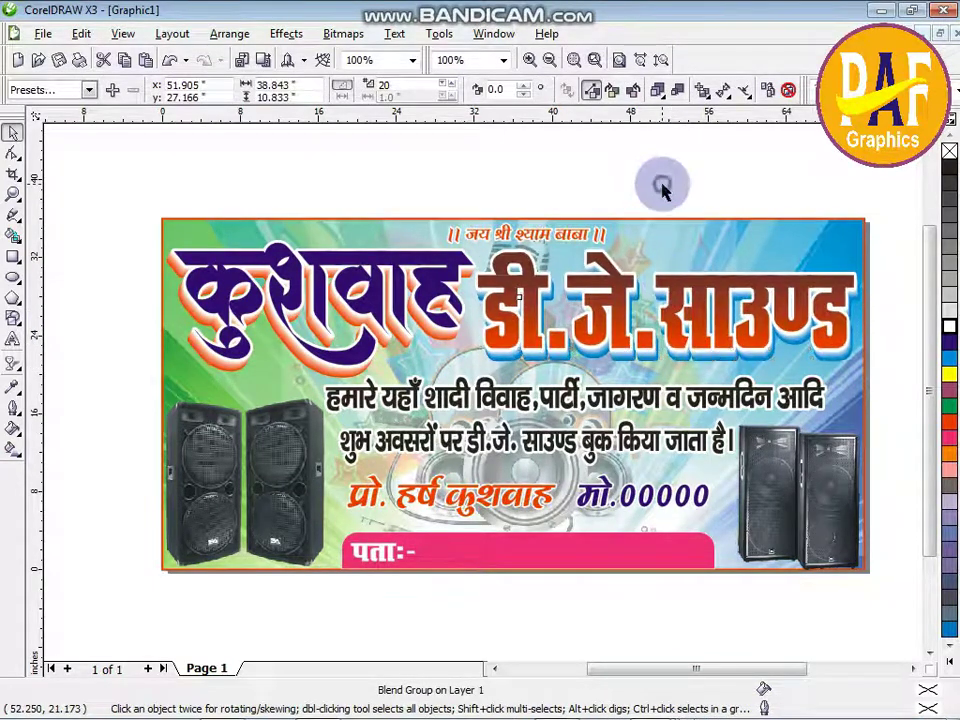
pyautogui.press('F9')
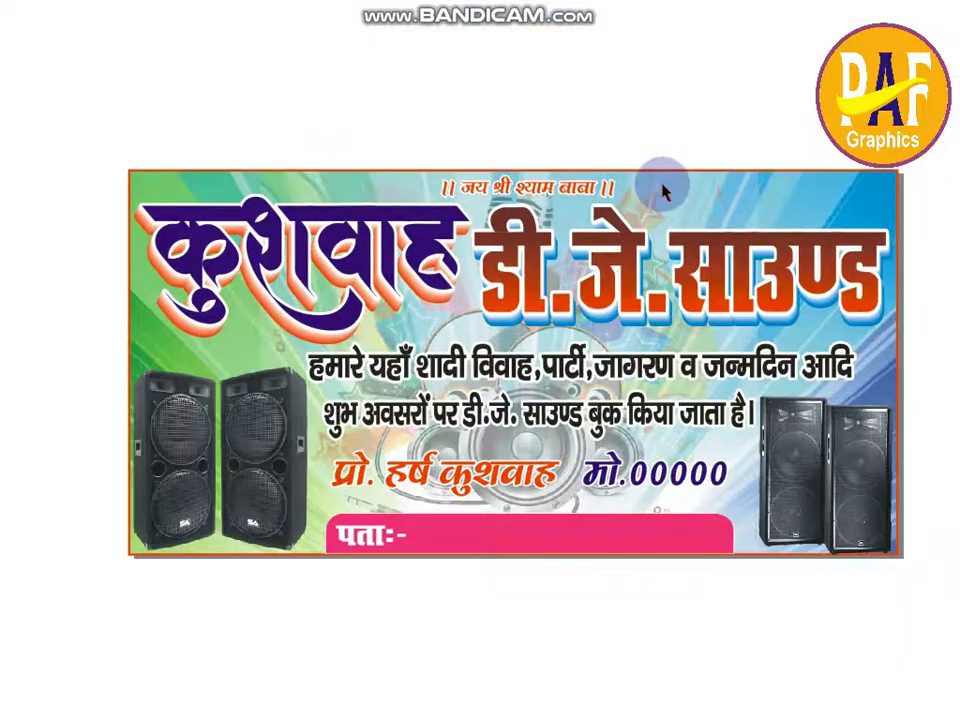
pyautogui.click(795, 135)
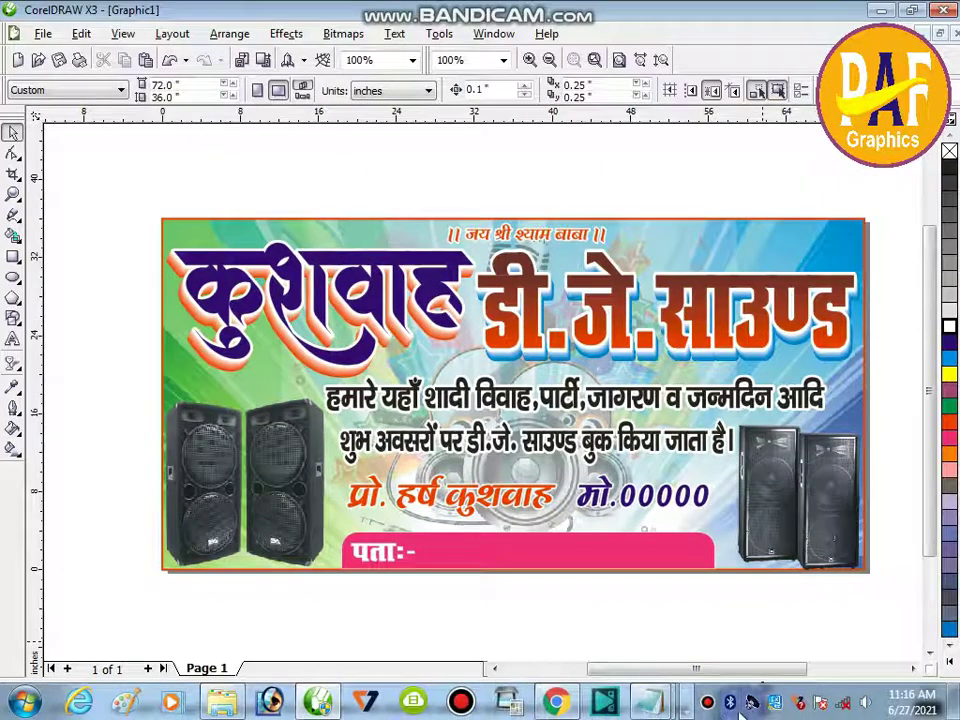
pyautogui.click(707, 703)
pyautogui.click(729, 161)
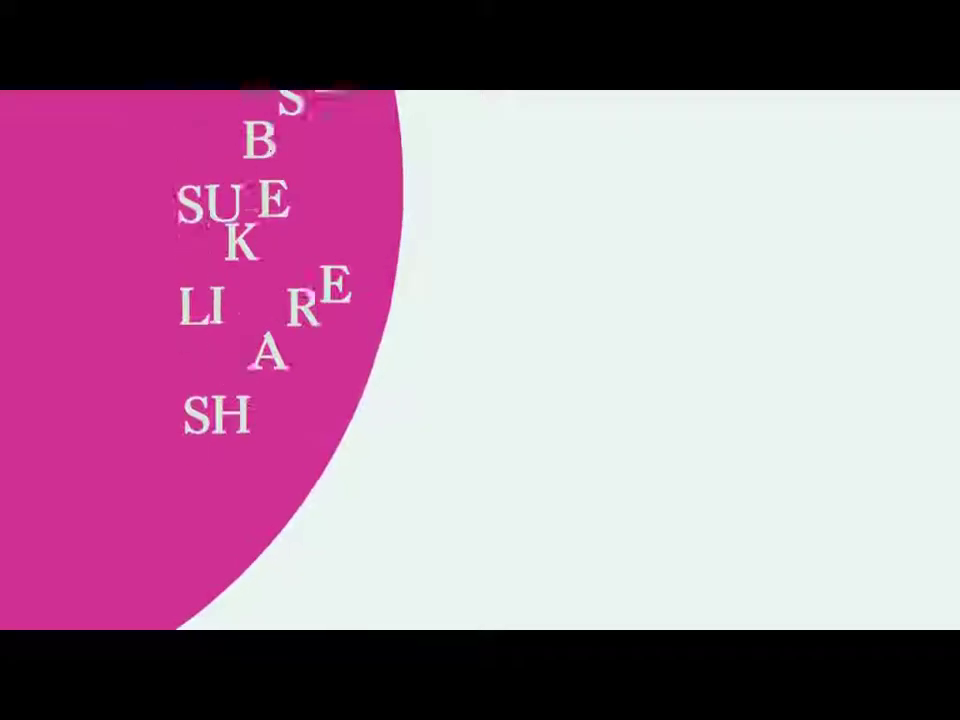